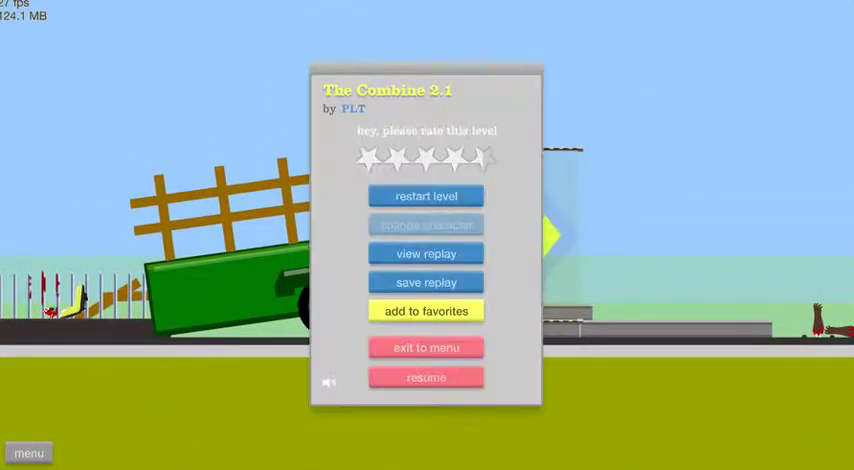
Step: Pause after the crash and restart The Combine 2.1 from the billboard
{"action": "left_click", "coordinate": [426, 196]}
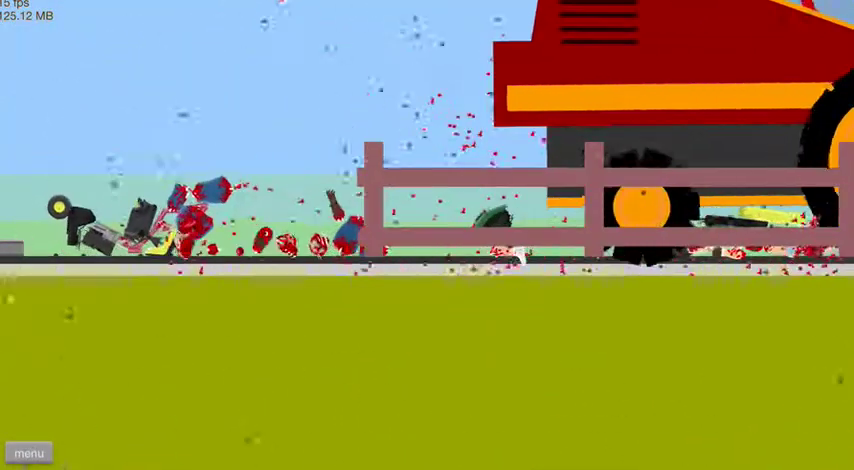
{"action": "key", "text": "Escape"}
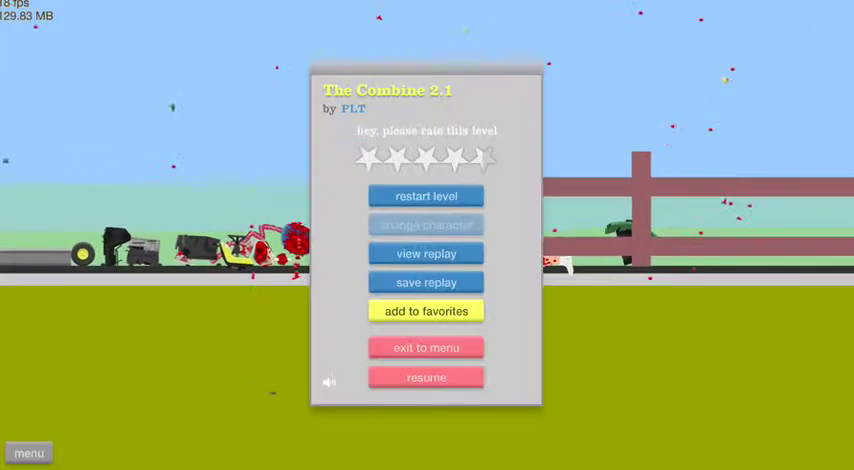
{"action": "left_click", "coordinate": [426, 196]}
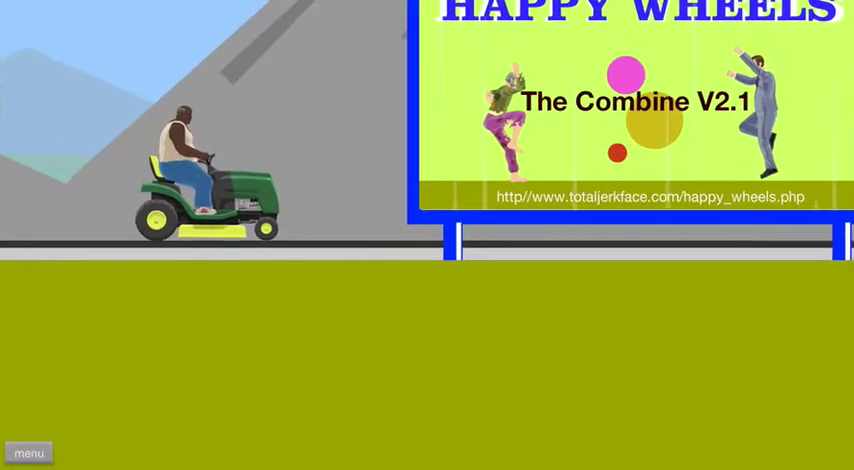
Step: Drive over the red ramp, through the barn, trees and boosters, then pause and restart after the crash
{"action": "key", "text": "Up"}
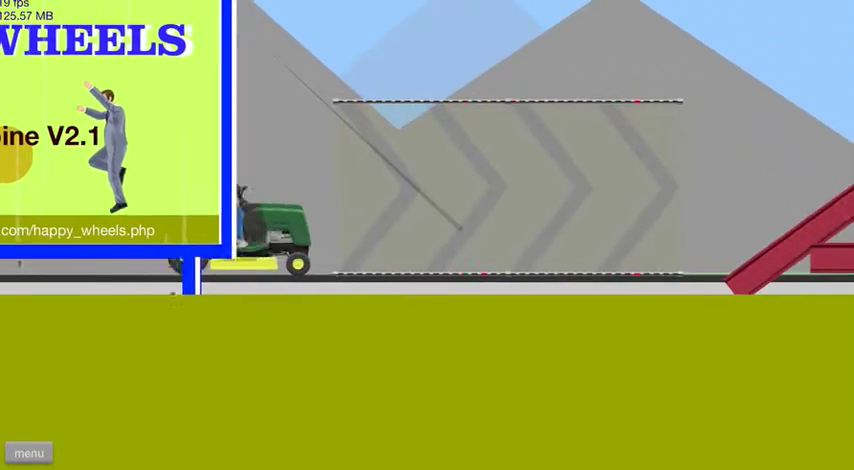
{"action": "key", "text": "Up"}
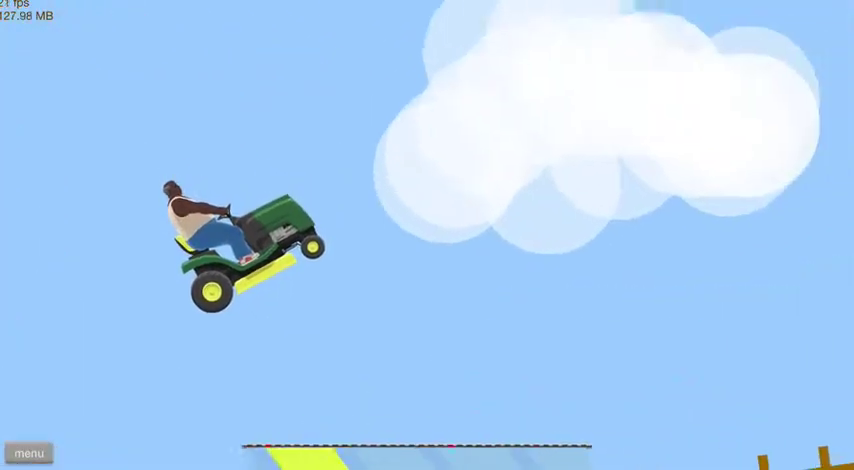
{"action": "key", "text": "Up"}
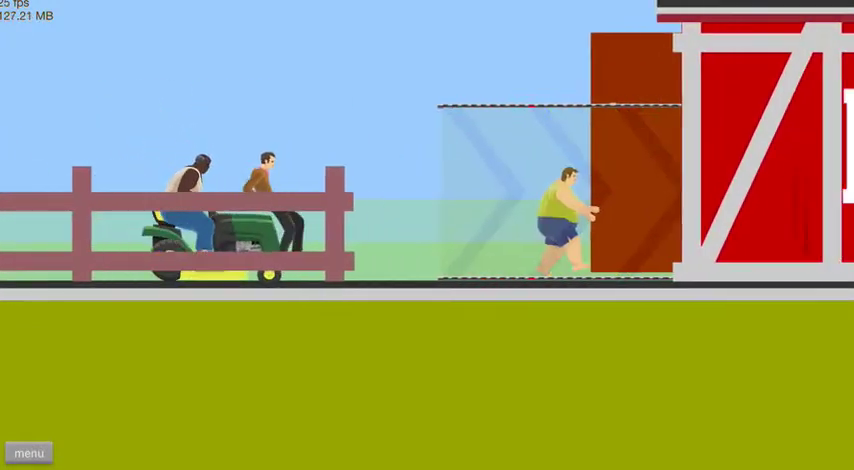
{"action": "key", "text": "Up"}
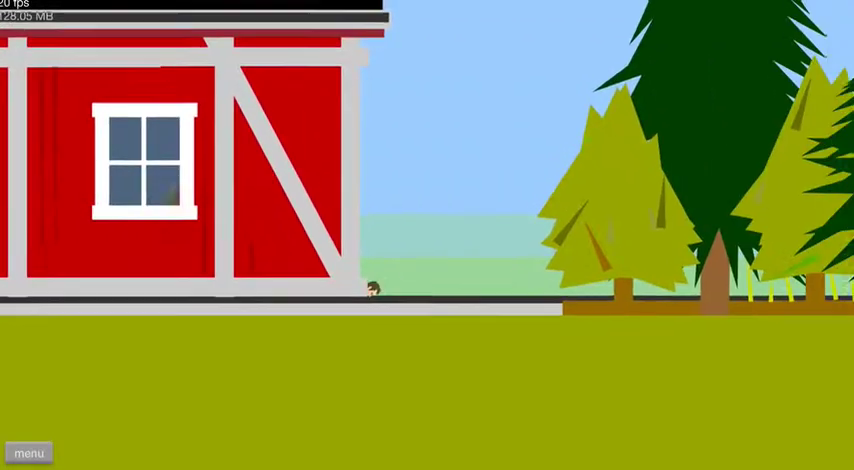
{"action": "key", "text": "Up"}
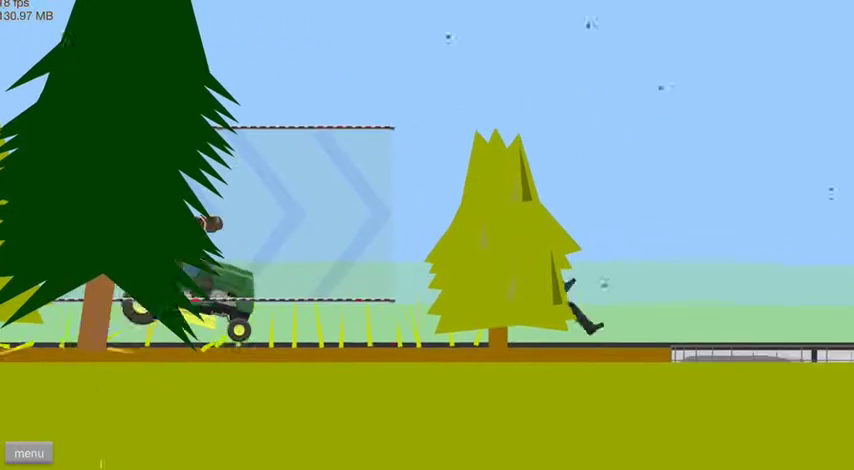
{"action": "key", "text": "Up"}
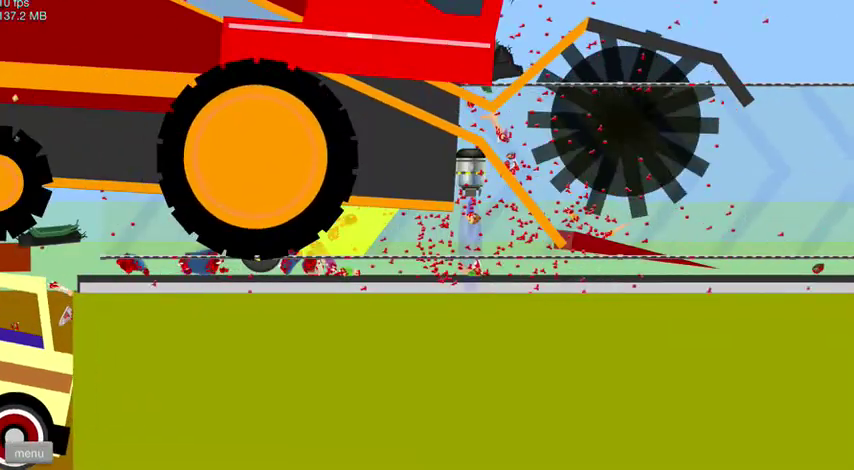
{"action": "key", "text": "Escape"}
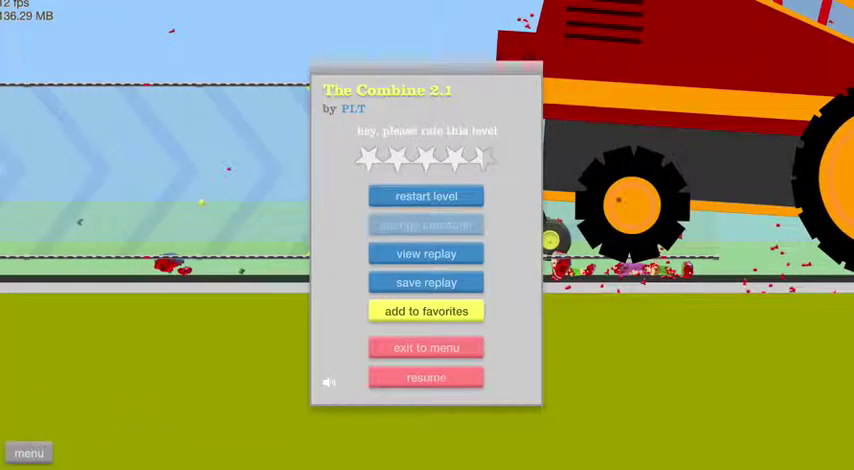
{"action": "left_click", "coordinate": [426, 196]}
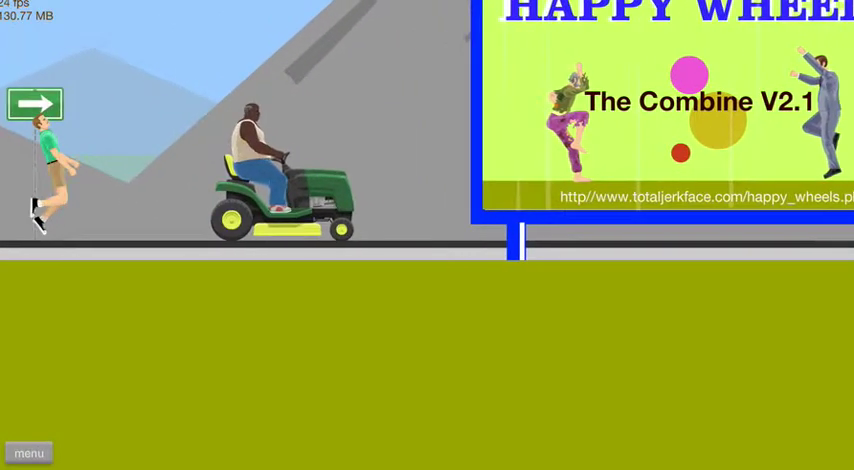
Step: Jump the red ramp, then drive along the fence, through the barn, trees and boosters onto the truck
{"action": "key", "text": "Up"}
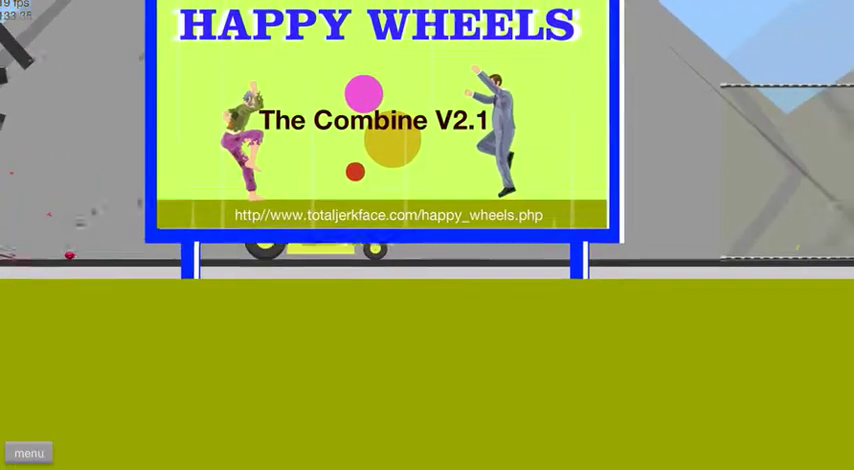
{"action": "key", "text": "Up"}
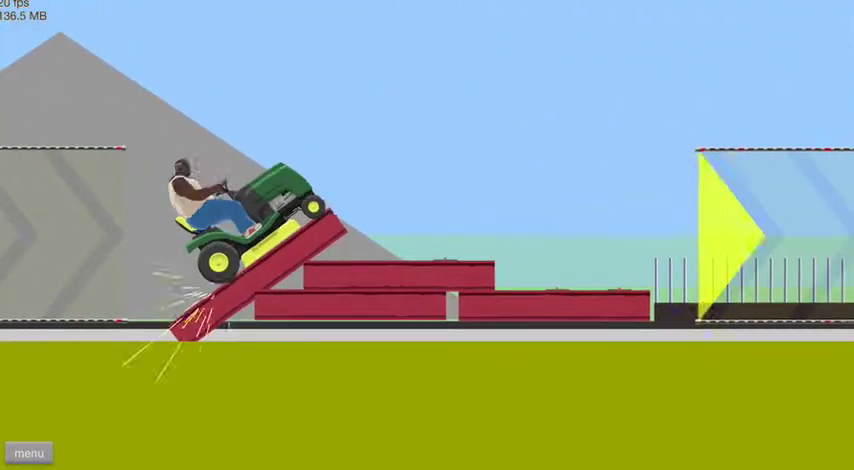
{"action": "key", "text": "Up"}
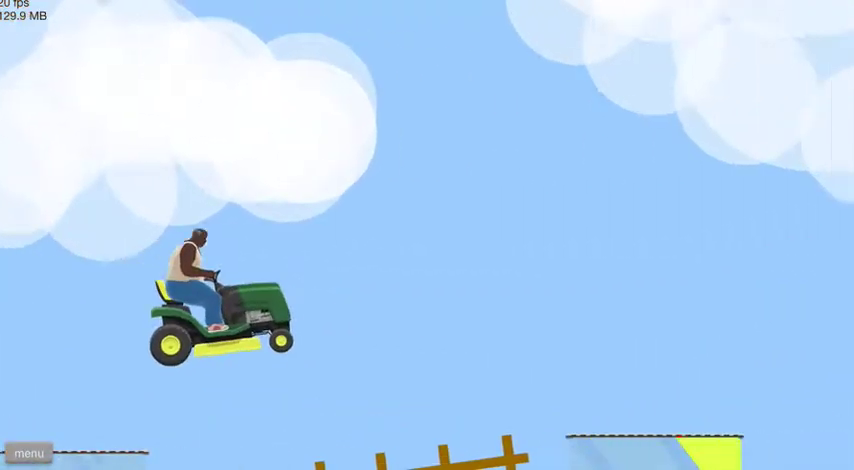
{"action": "key", "text": "Up"}
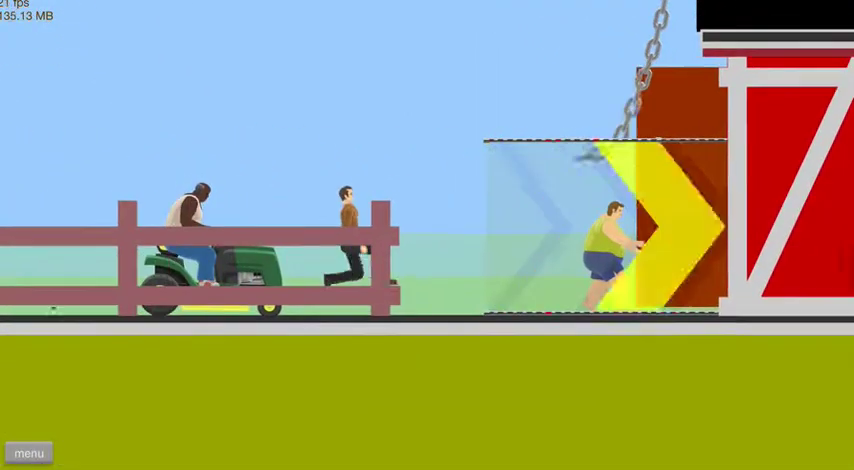
{"action": "key", "text": "Up"}
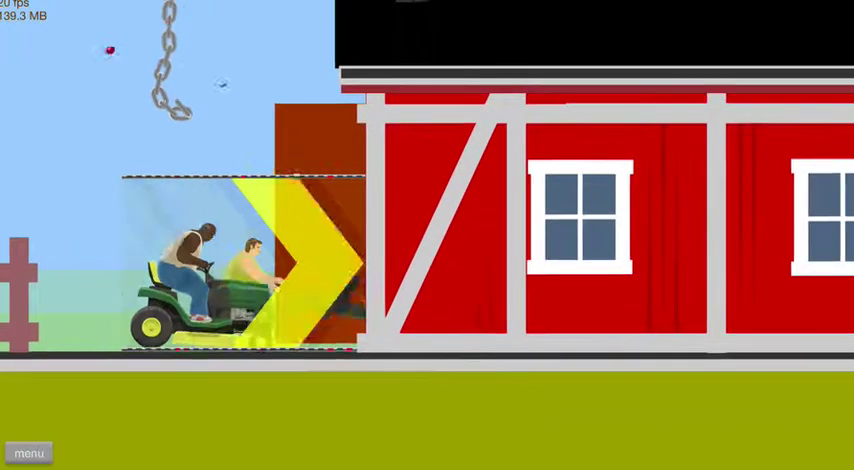
{"action": "key", "text": "Up"}
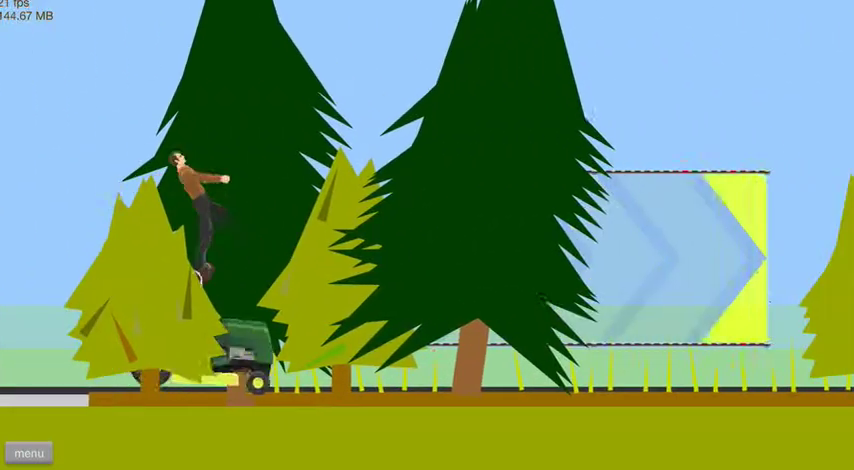
{"action": "key", "text": "Up"}
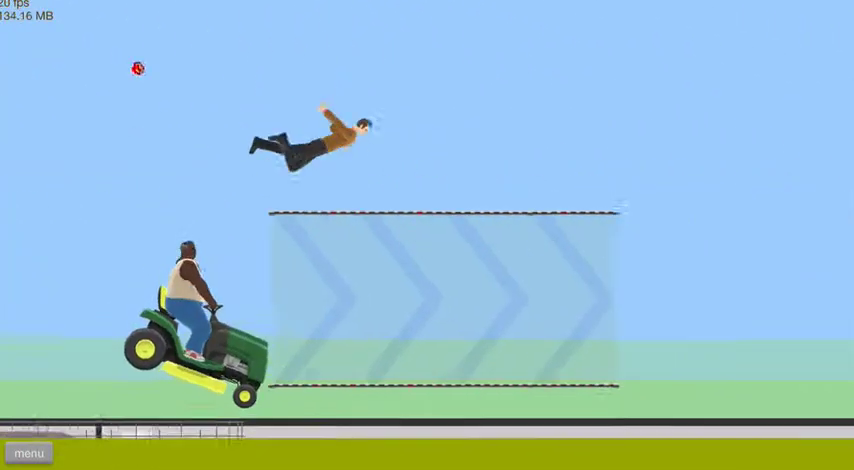
{"action": "key", "text": "Up"}
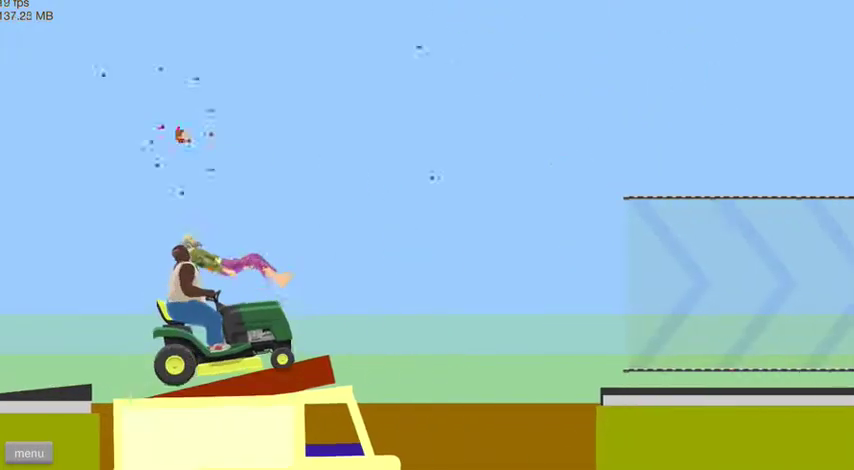
Step: Climb the log ramp, ride the grey platform and boosts, and flip over the log to win in 25.26 s
{"action": "key", "text": "Up"}
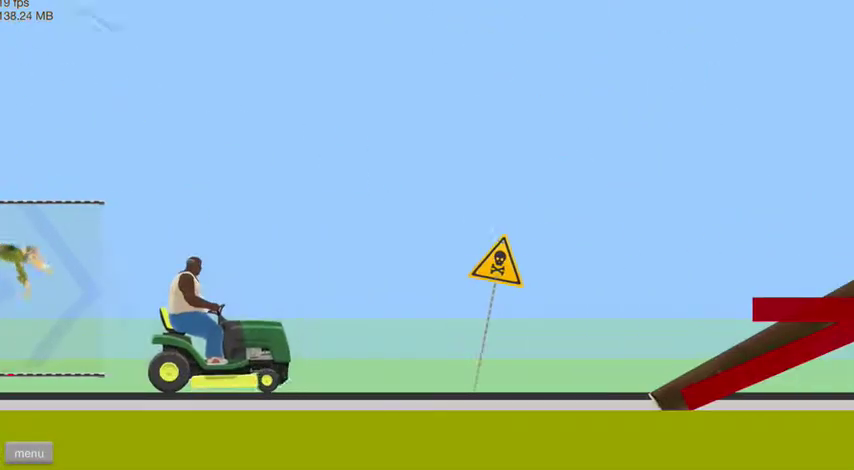
{"action": "key", "text": "Up"}
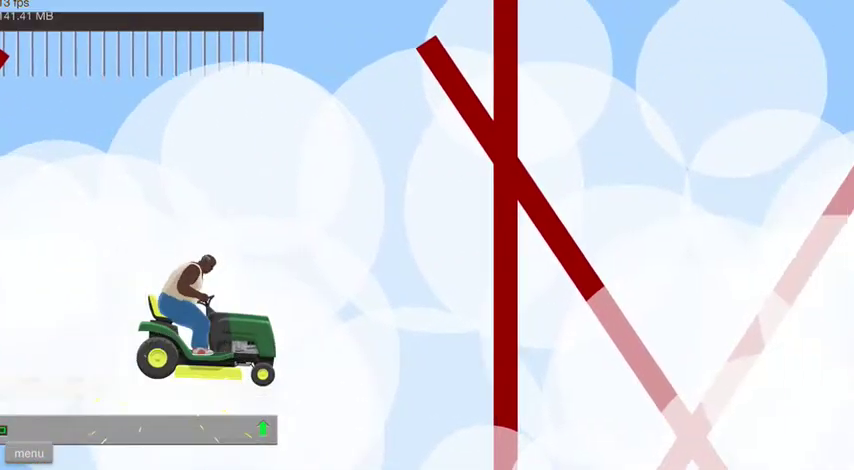
{"action": "key", "text": "Up"}
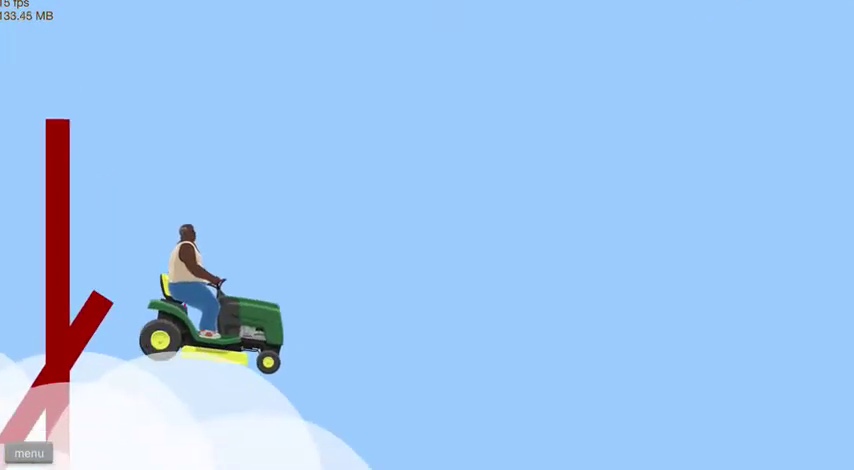
{"action": "key", "text": "Up"}
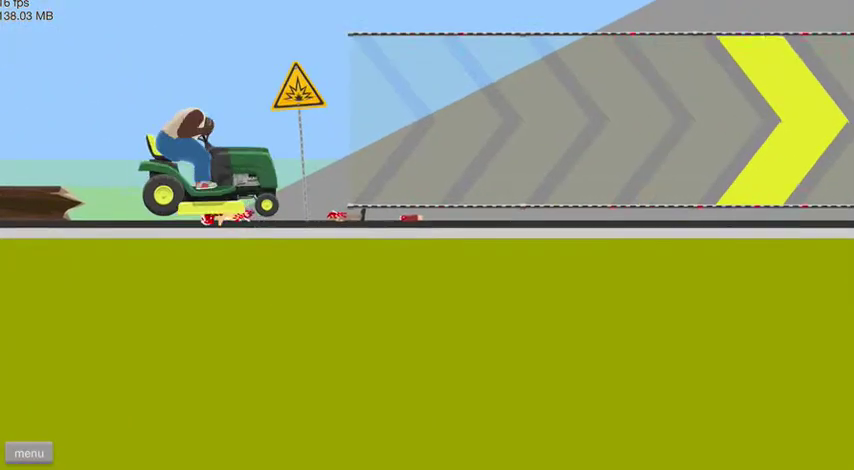
{"action": "key", "text": "Up"}
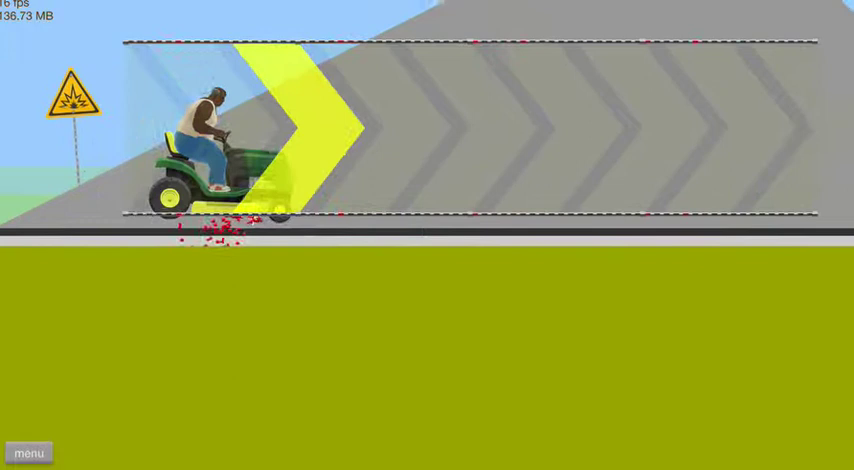
{"action": "key", "text": "Up"}
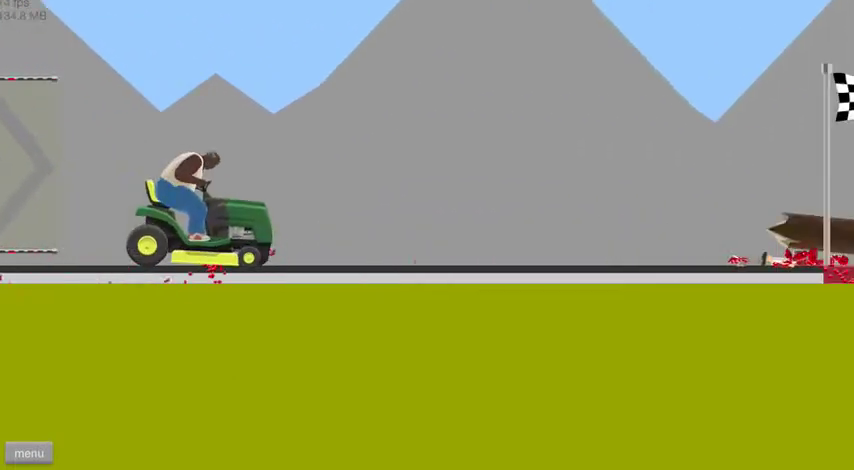
{"action": "key", "text": "Up"}
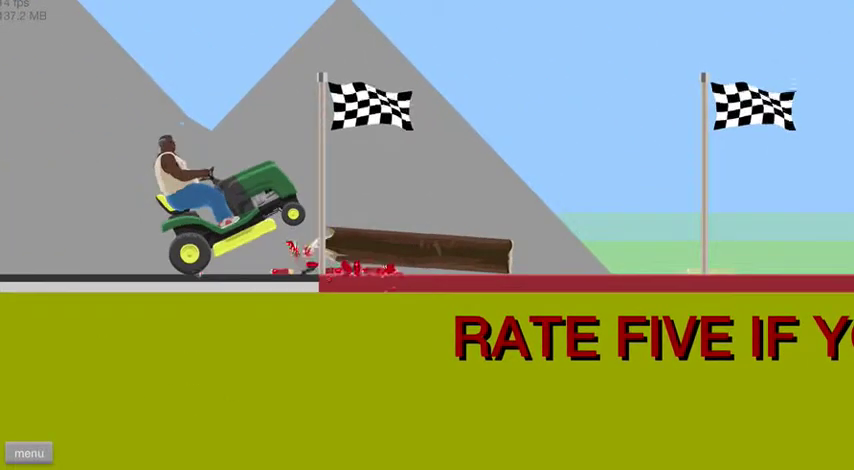
{"action": "key", "text": "Up"}
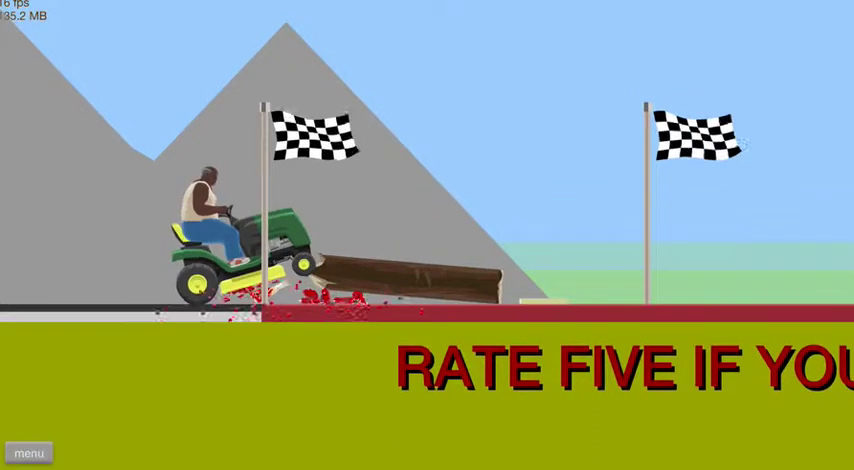
{"action": "key", "text": "Up"}
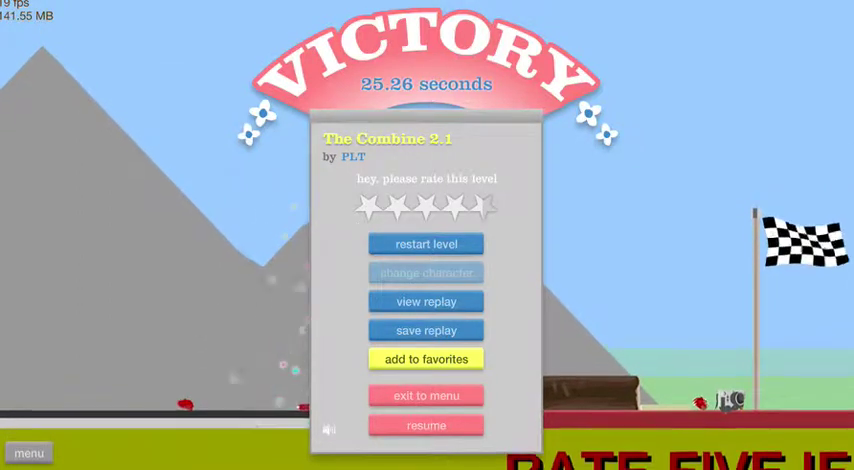
Step: Restart and jump the lawnmower onto the trailer, past the checkpoint toward the barn
{"action": "left_click", "coordinate": [410, 248]}
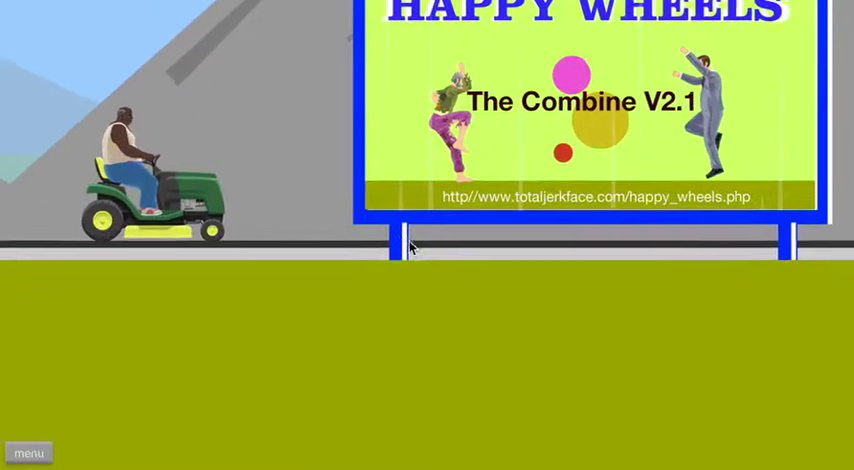
{"action": "key", "text": "Up"}
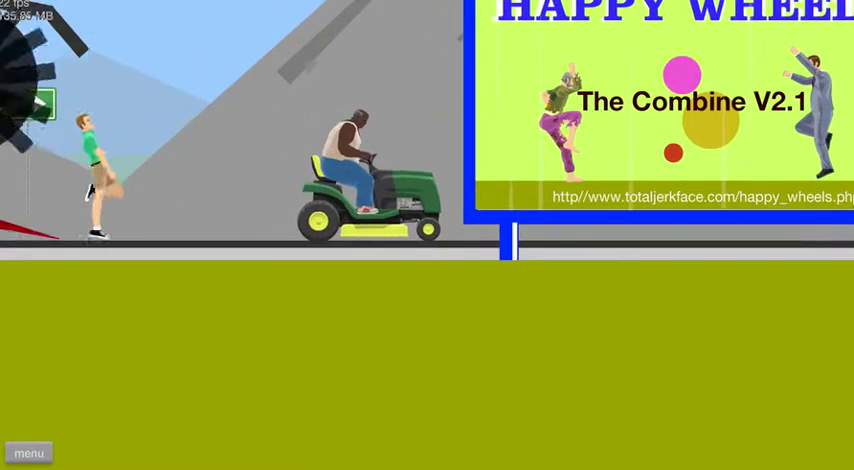
{"action": "key", "text": "Up"}
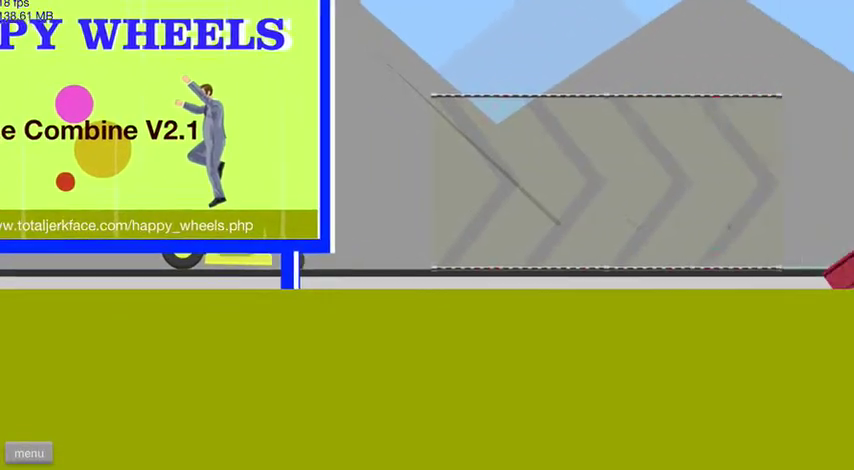
{"action": "key", "text": "Up"}
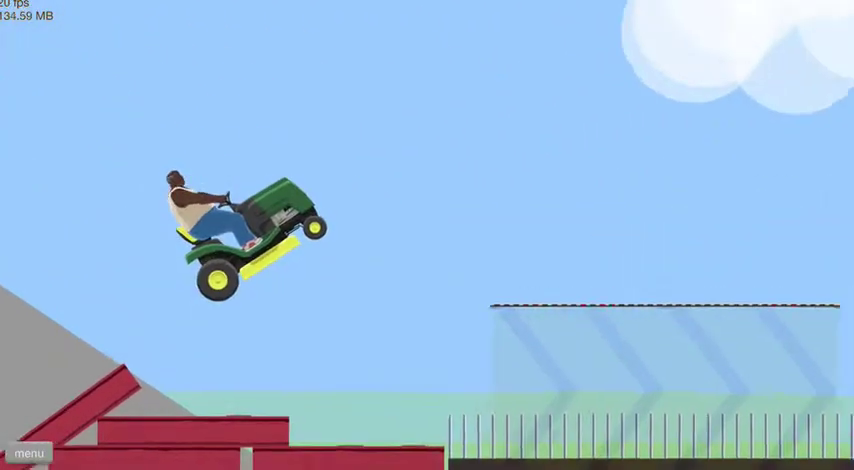
{"action": "key", "text": "Up"}
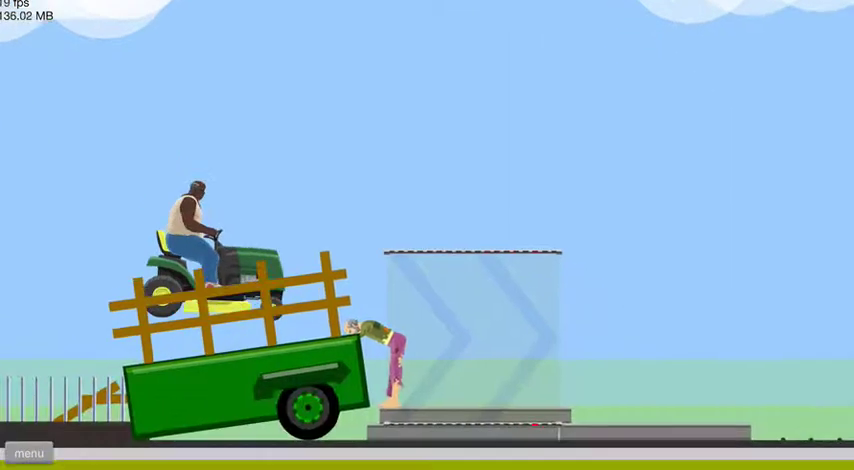
{"action": "key", "text": "Up"}
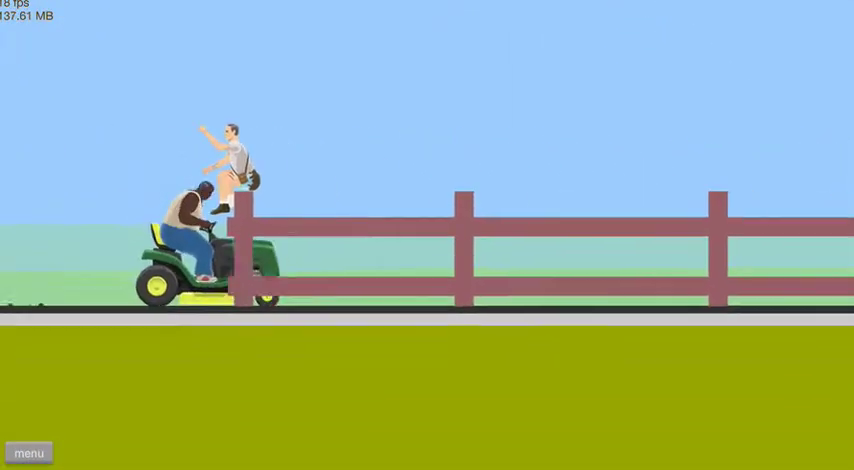
{"action": "key", "text": "Up"}
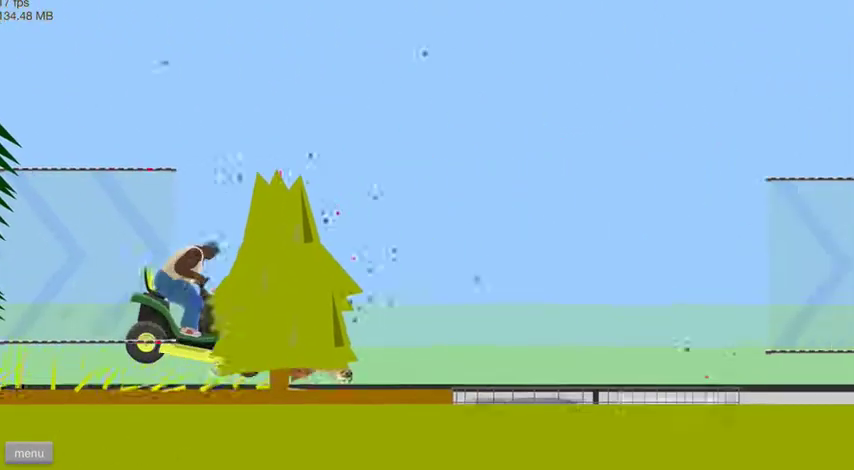
Step: Drive through the trees and boost zone, up the log ramp and launch, then pause
{"action": "key", "text": "Up"}
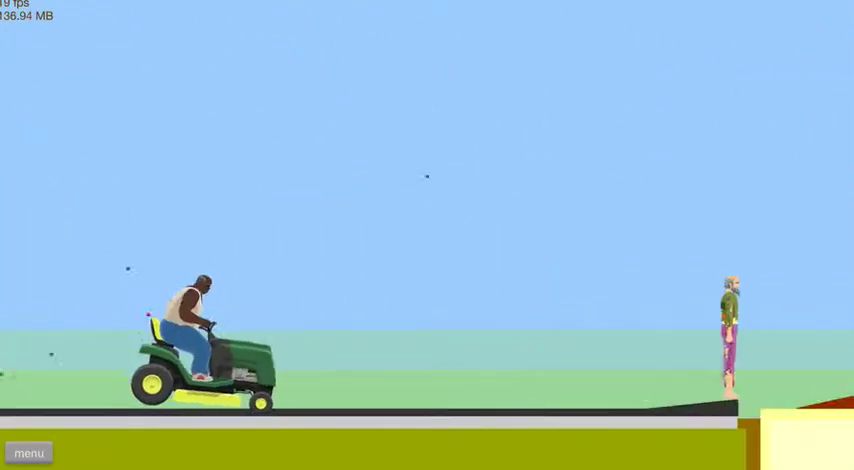
{"action": "key", "text": "Up"}
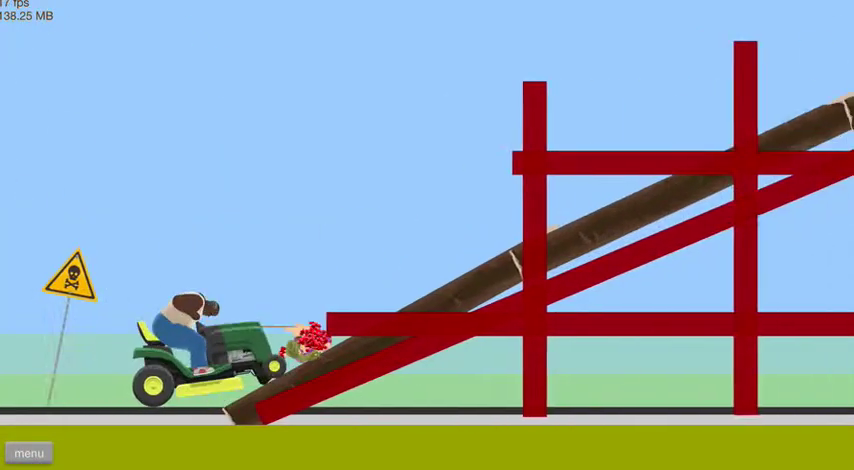
{"action": "key", "text": "Up"}
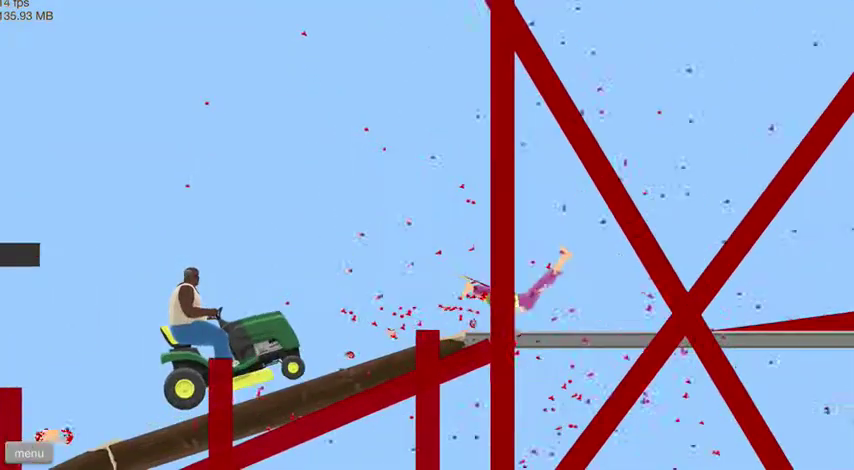
{"action": "key", "text": "Up"}
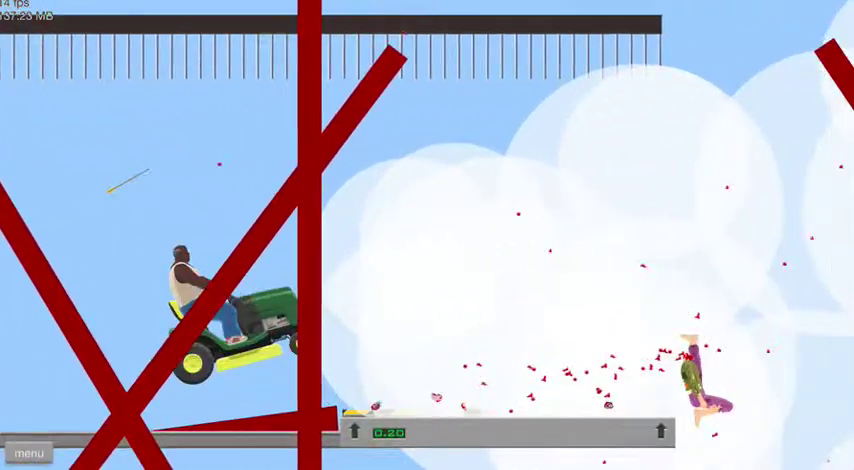
{"action": "key", "text": "Up"}
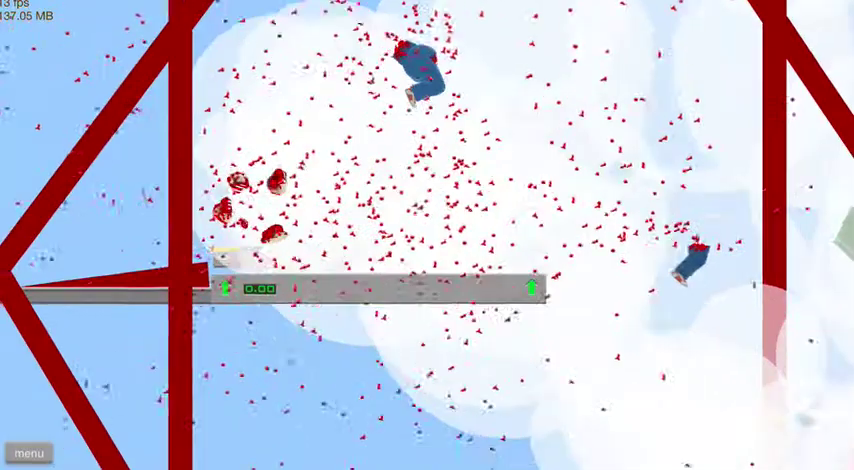
{"action": "key", "text": "Escape"}
Step: Restart and launch off the red ramp onto the trailer, pushing it into the booster
{"action": "key", "text": "Tab"}
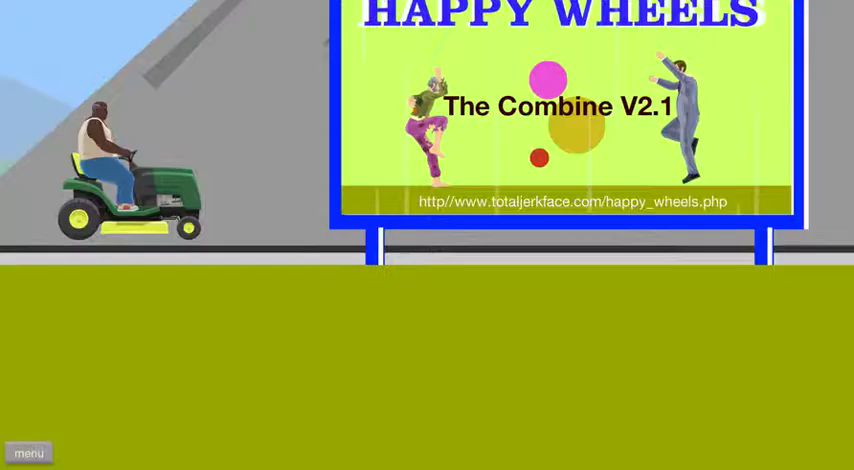
{"action": "key", "text": "Up"}
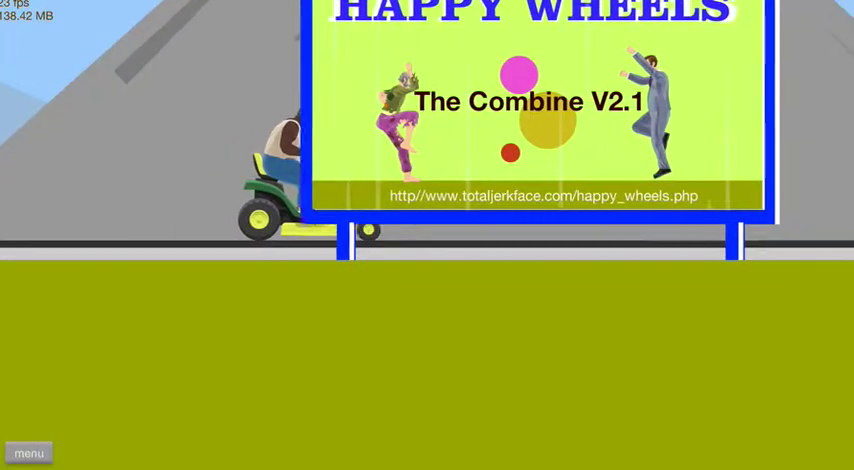
{"action": "key", "text": "Up"}
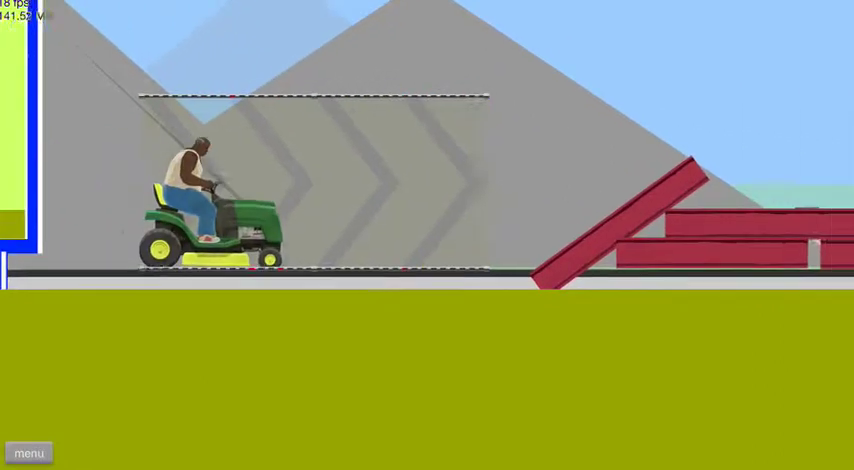
{"action": "key", "text": "Up"}
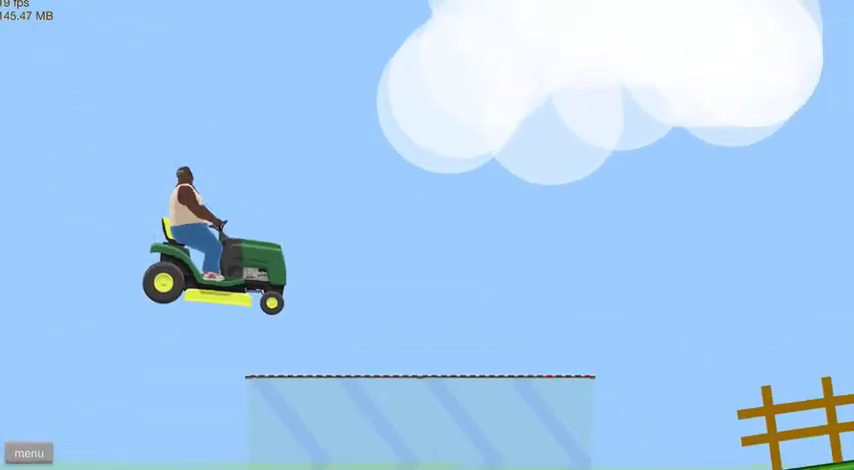
{"action": "key", "text": "Up"}
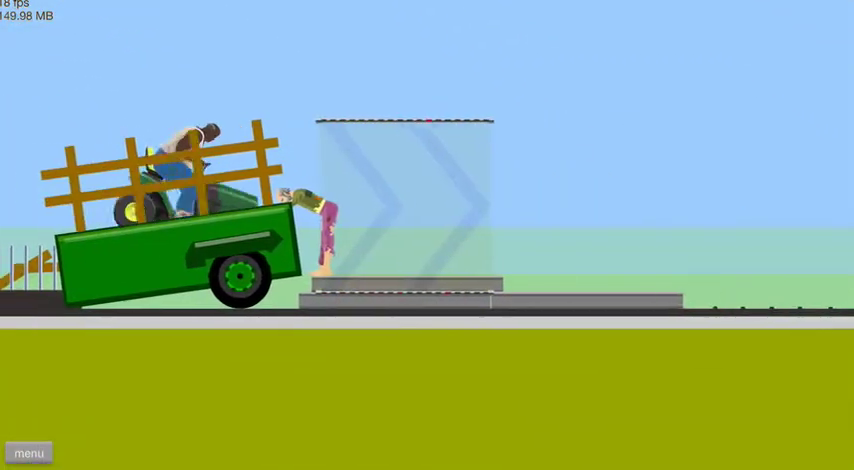
{"action": "key", "text": "Up"}
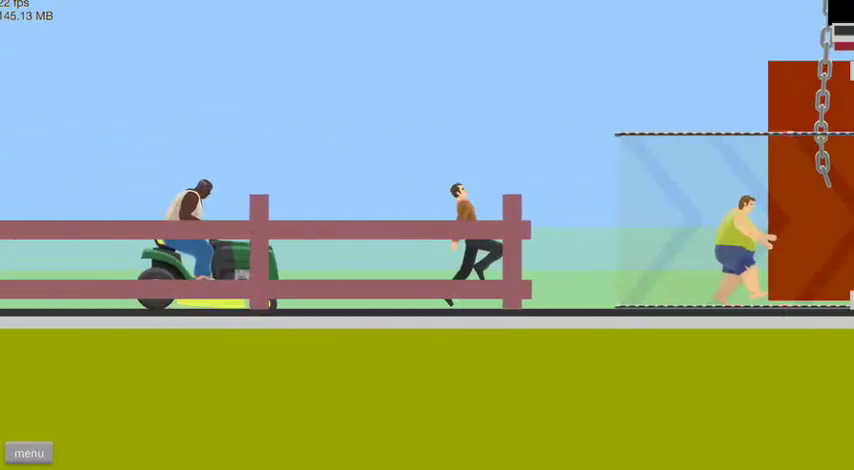
Step: Drive past the barn, through the trees and boost arrows off the ramp, then pause and restart
{"action": "key", "text": "Up"}
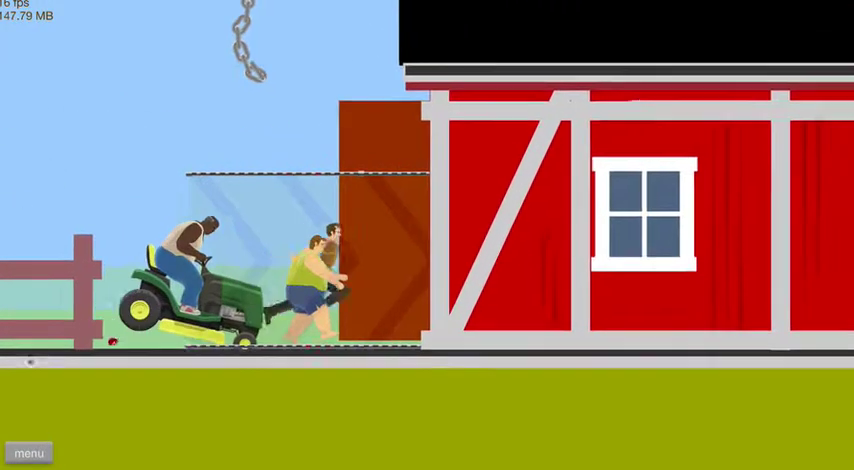
{"action": "key", "text": "Up"}
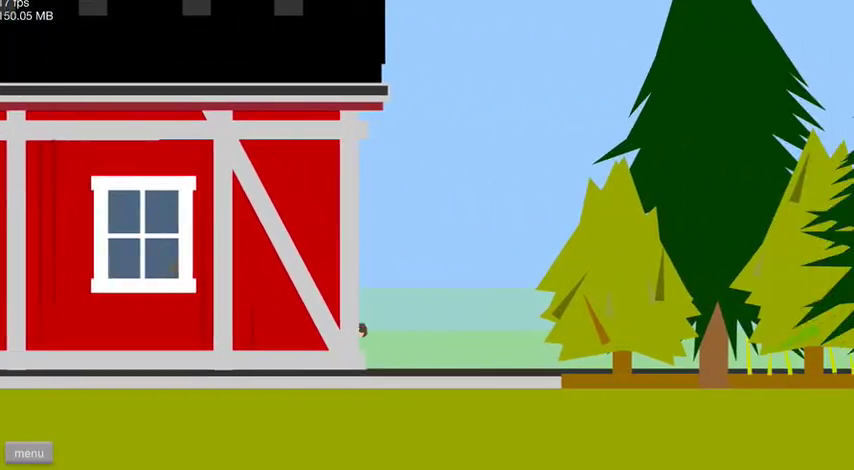
{"action": "key", "text": "Up"}
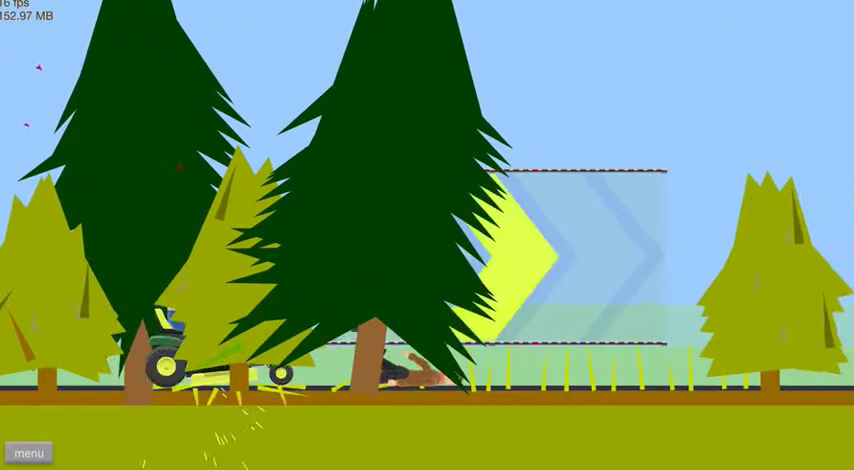
{"action": "key", "text": "Up"}
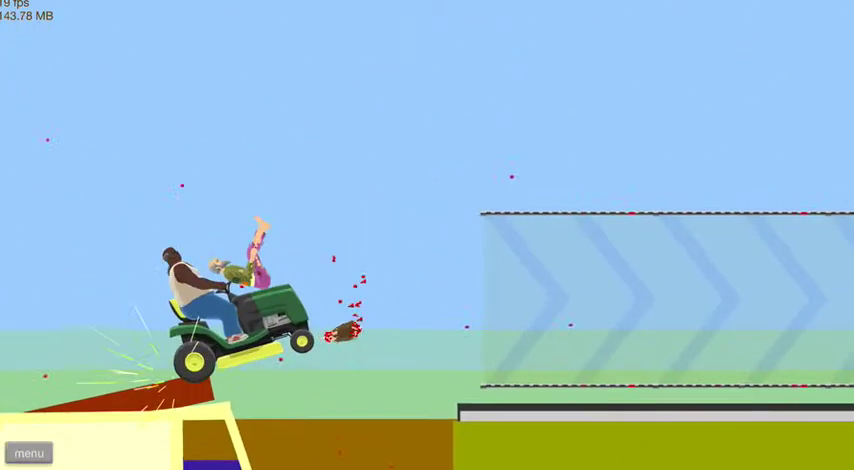
{"action": "key", "text": "Up"}
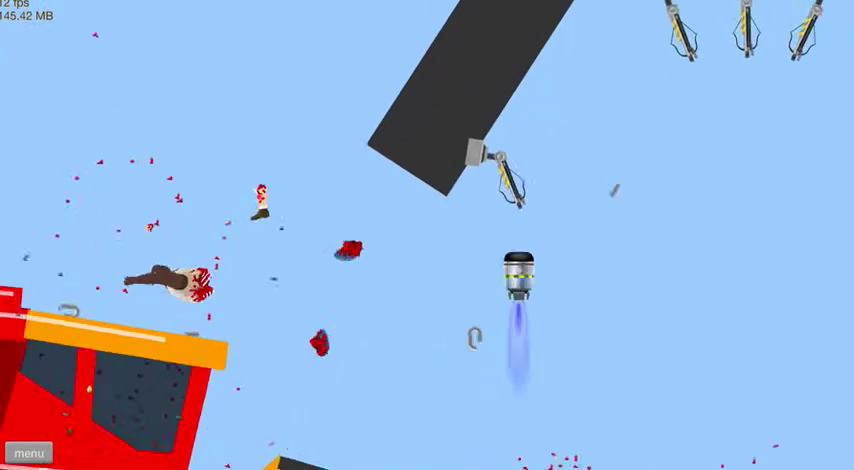
{"action": "key", "text": "Escape"}
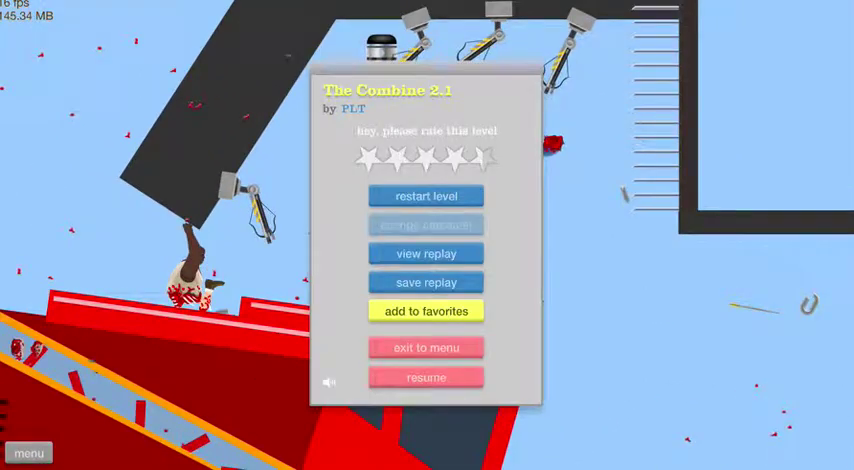
{"action": "left_click", "coordinate": [426, 196]}
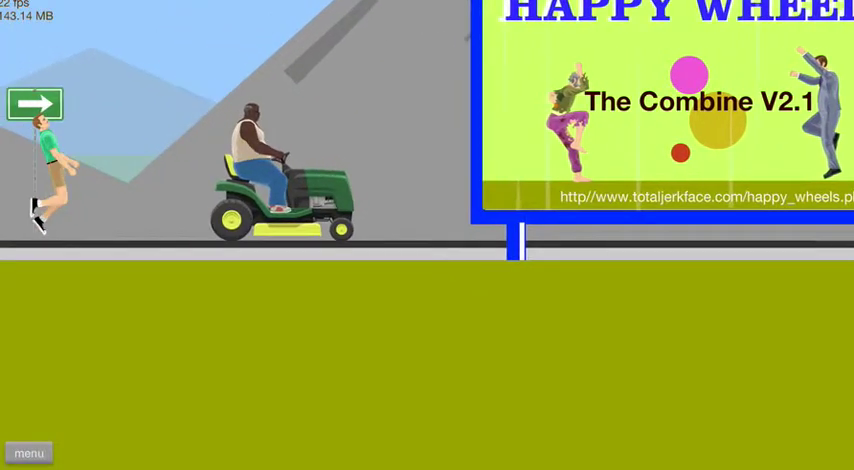
Step: Jump the red ramp onto the glass platform toward the fence, then pause and restart after crashing
{"action": "key", "text": "Up"}
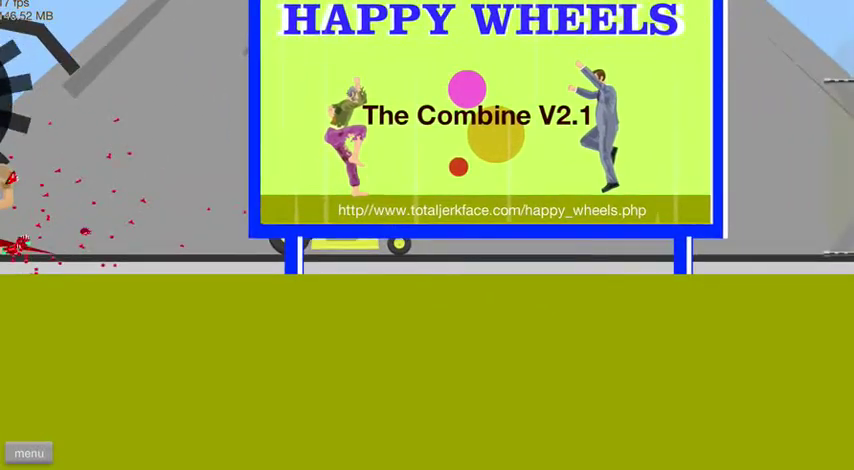
{"action": "key", "text": "Up"}
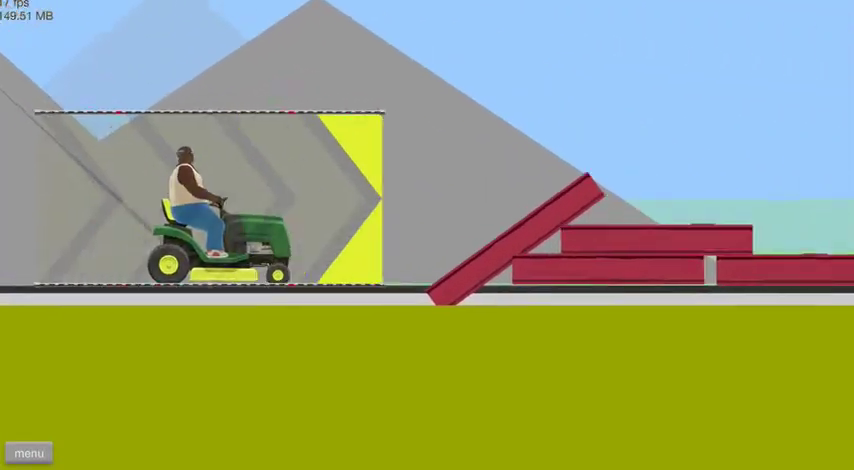
{"action": "key", "text": "Up"}
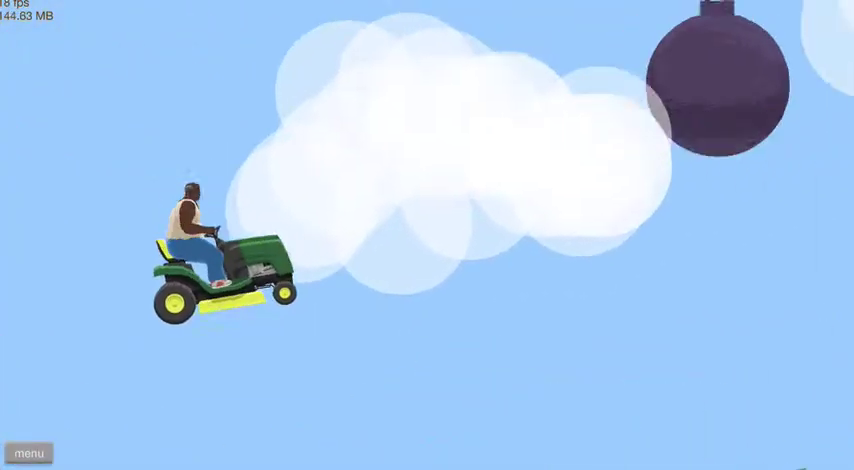
{"action": "key", "text": "Up"}
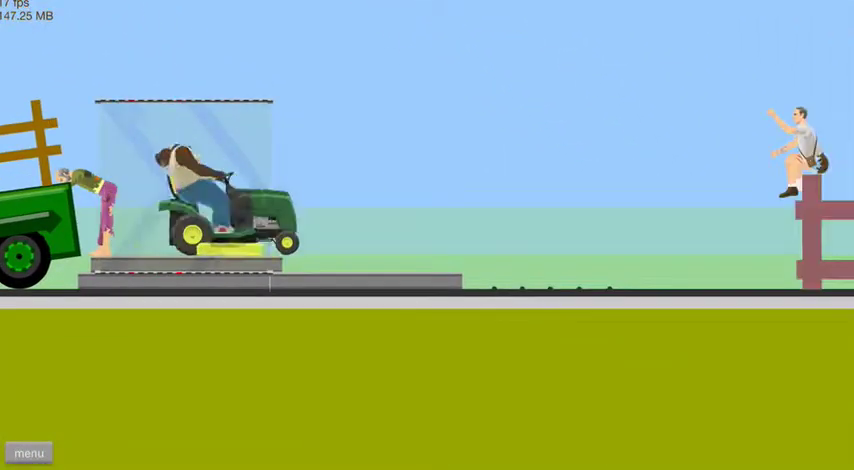
{"action": "key", "text": "Up"}
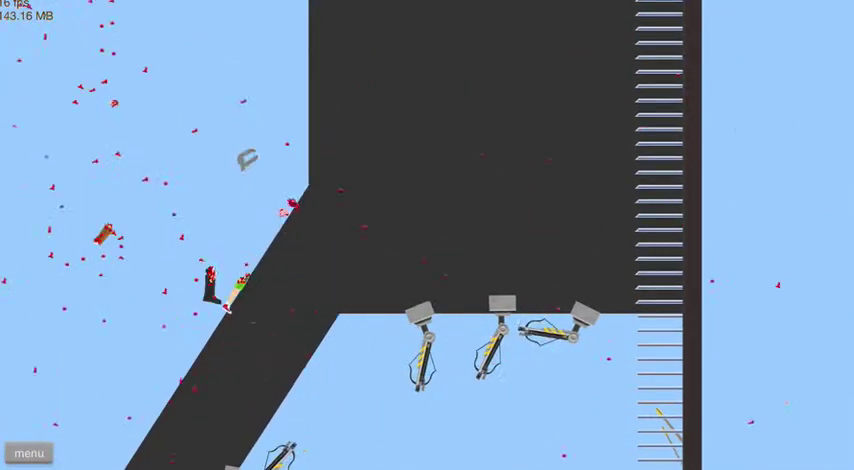
{"action": "key", "text": "Escape"}
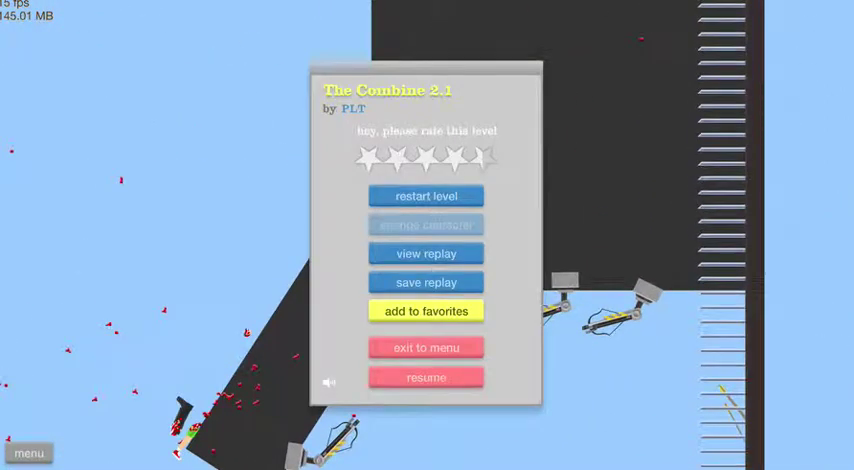
{"action": "left_click", "coordinate": [426, 196]}
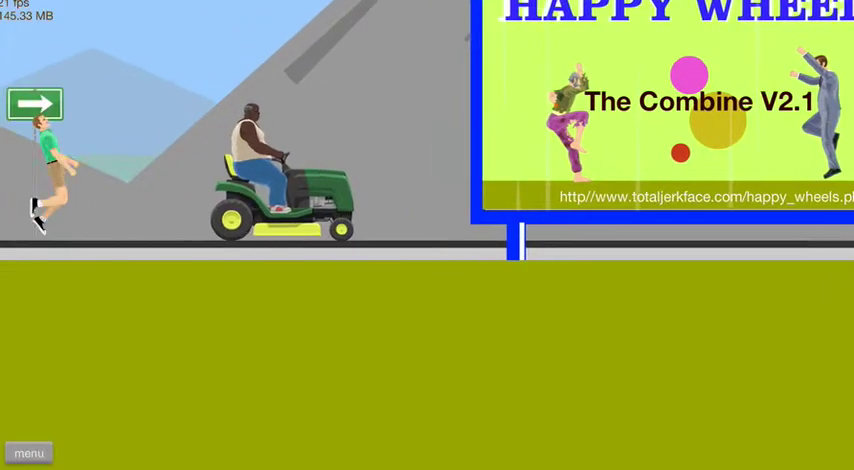
Step: Launch off the red ramp, then pause and restart once the harvester crushes the rider
{"action": "key", "text": "Up"}
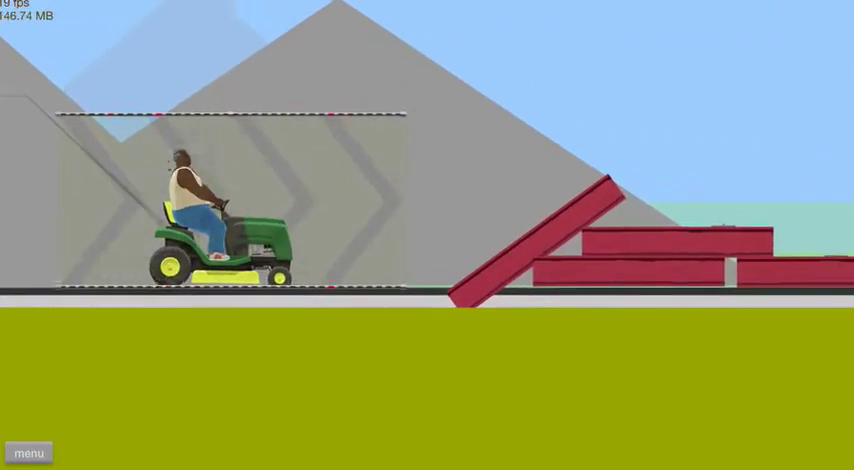
{"action": "key", "text": "Up"}
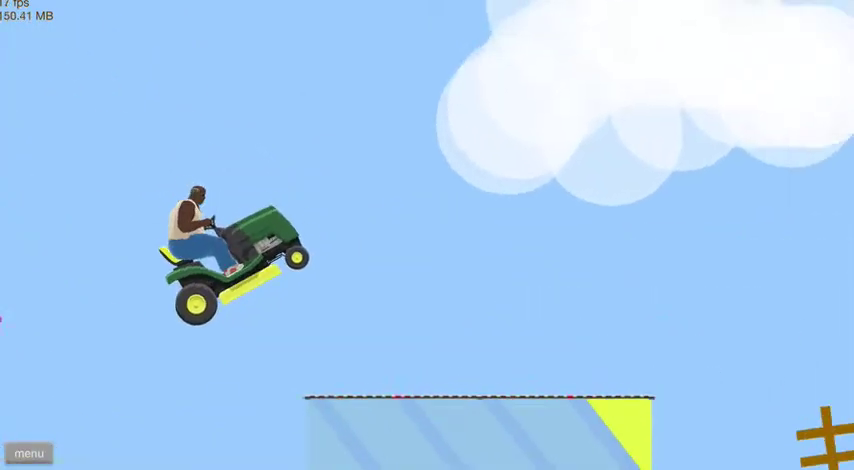
{"action": "key", "text": "Up"}
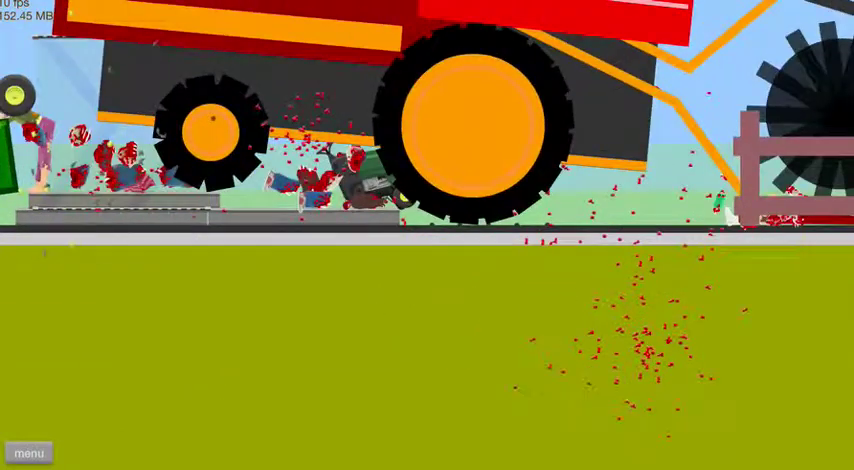
{"action": "key", "text": "Escape"}
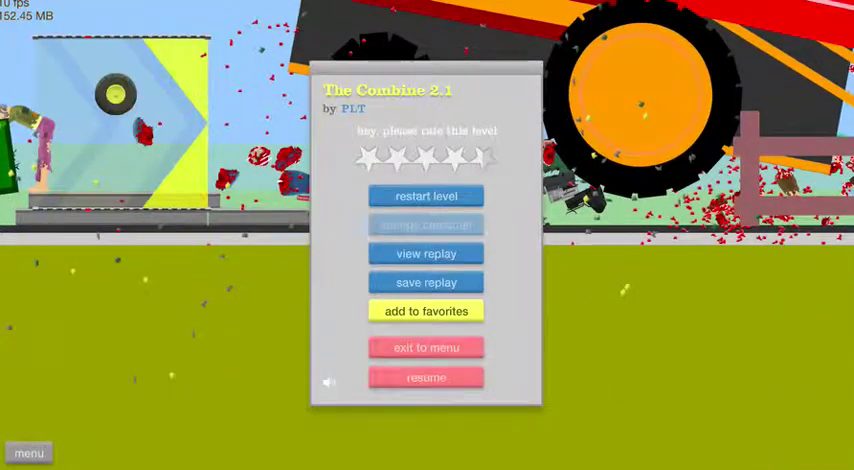
{"action": "left_click", "coordinate": [426, 196]}
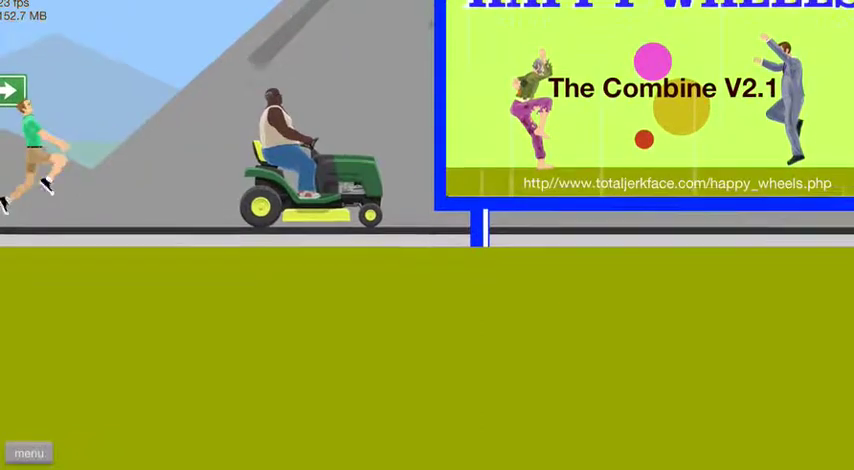
Step: Jump the red ramp over the glass, push the trailer onward, then pause and restart after the crash
{"action": "key", "text": "Up"}
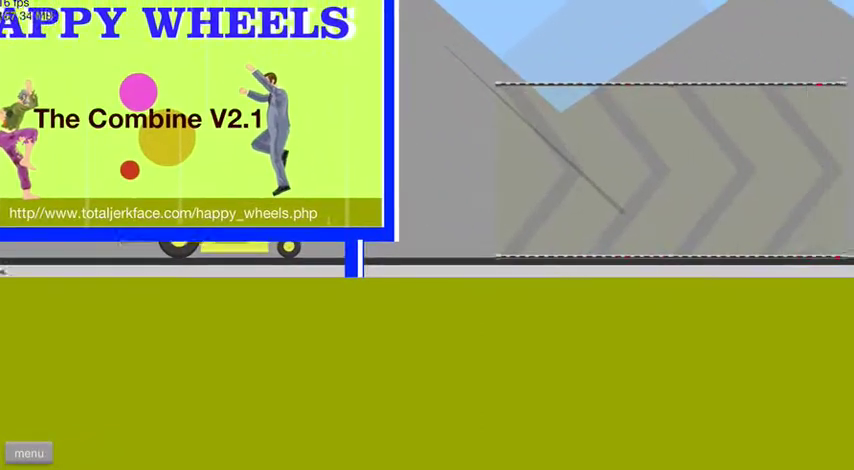
{"action": "key", "text": "Up"}
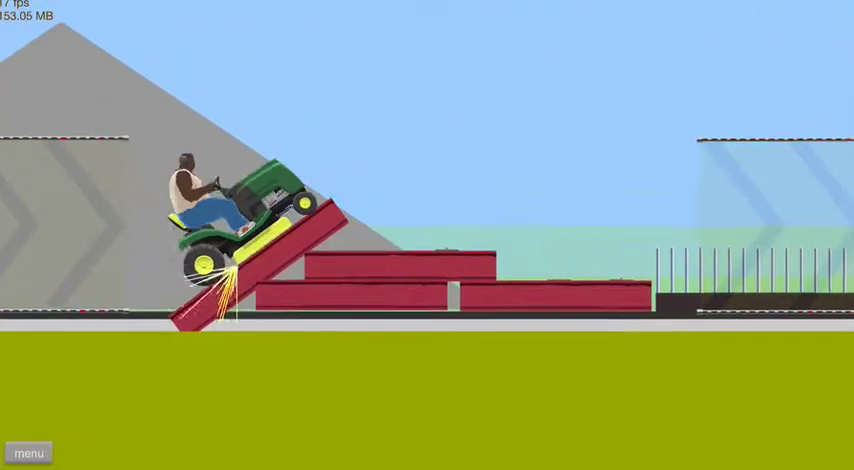
{"action": "key", "text": "Up"}
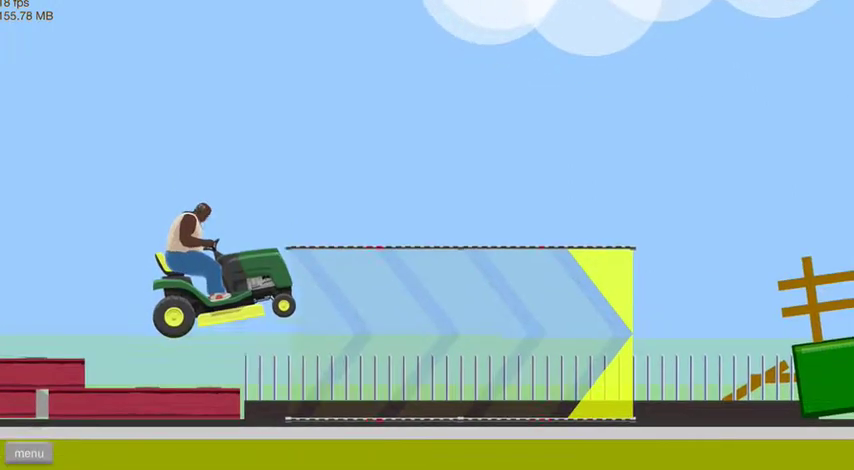
{"action": "key", "text": "Up"}
{"action": "key", "text": "Up"}
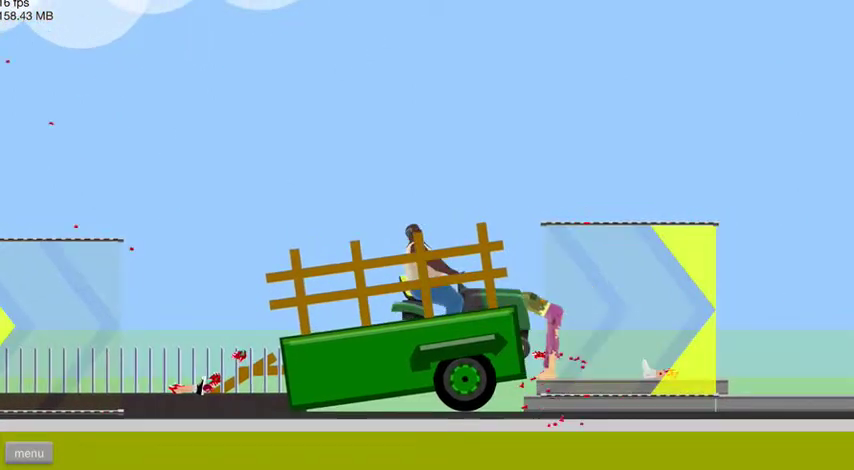
{"action": "key", "text": "Up"}
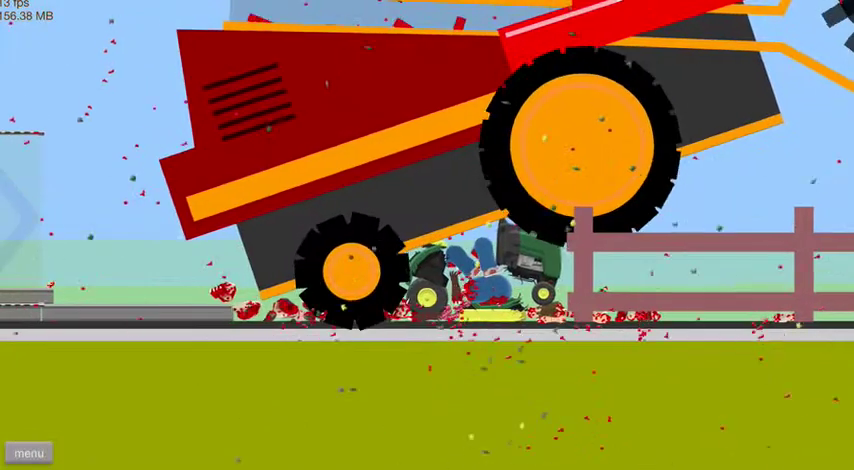
{"action": "key", "text": "Escape"}
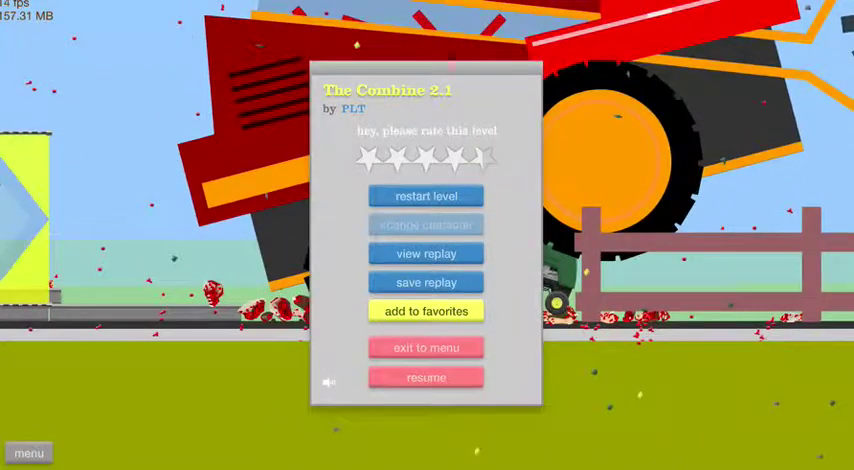
{"action": "key", "text": "Tab"}
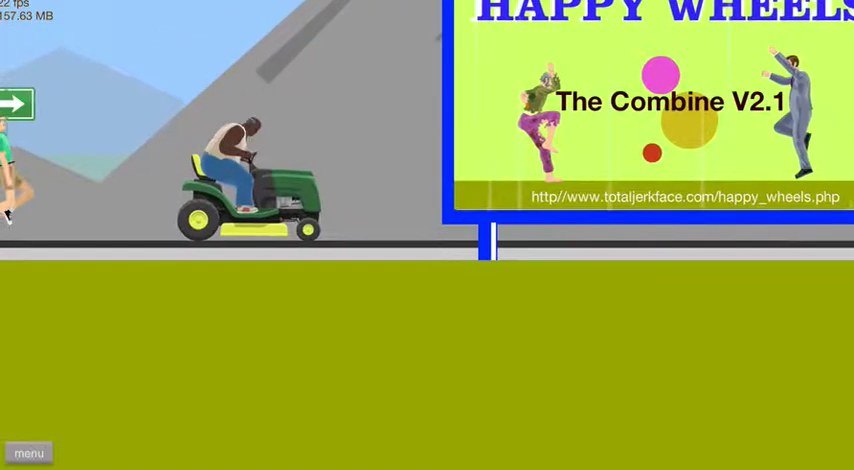
Step: Launch off the red ramp and land beside the green trailer, then pause and restart after the crash
{"action": "key", "text": "Up"}
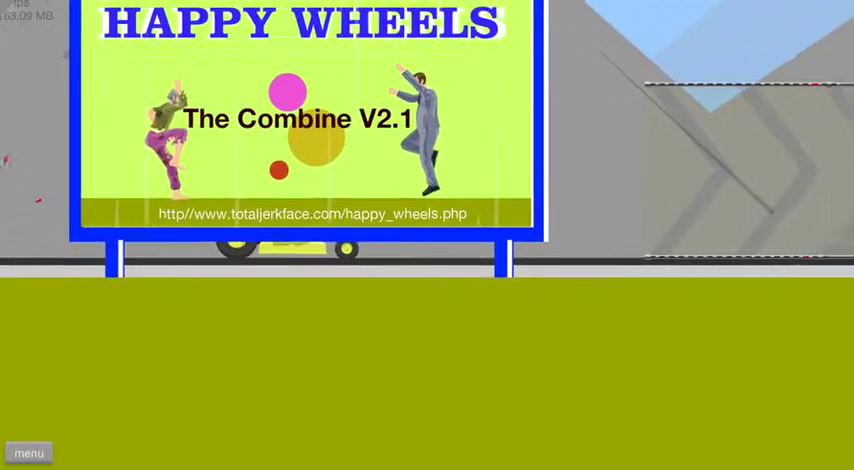
{"action": "key", "text": "Up"}
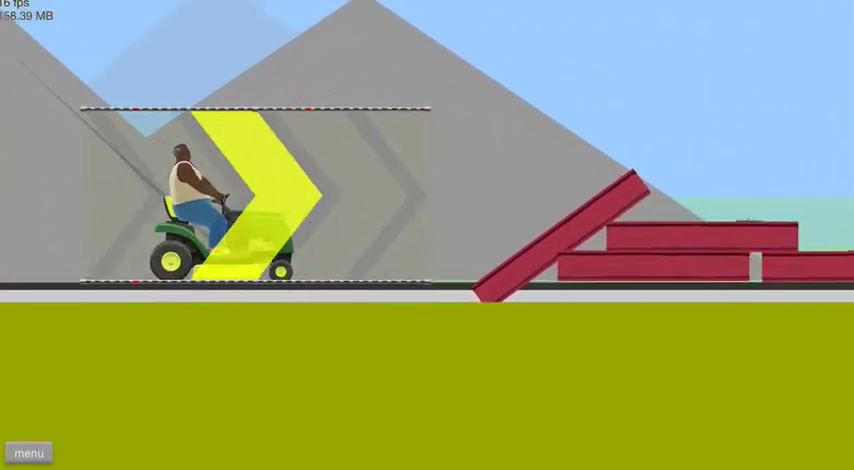
{"action": "key", "text": "Up"}
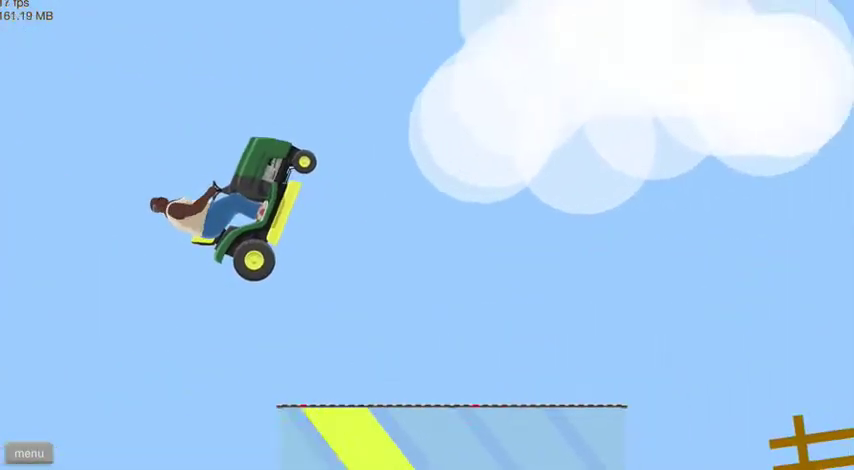
{"action": "key", "text": "Up"}
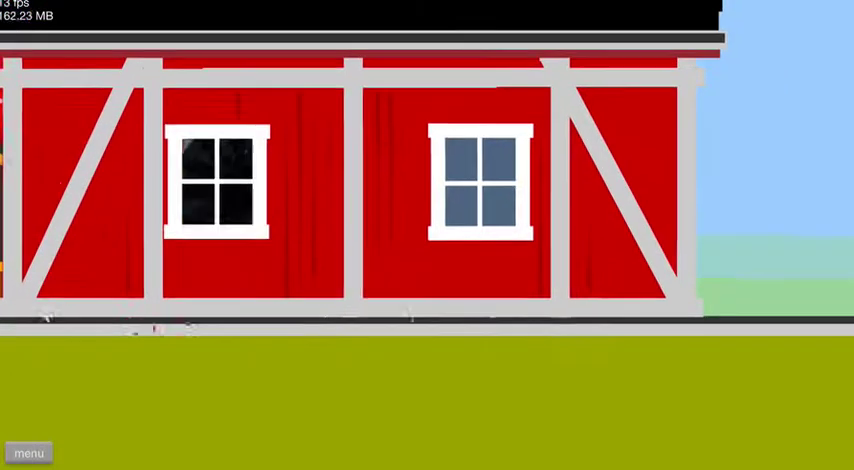
{"action": "key", "text": "Escape"}
{"action": "left_click", "coordinate": [426, 196]}
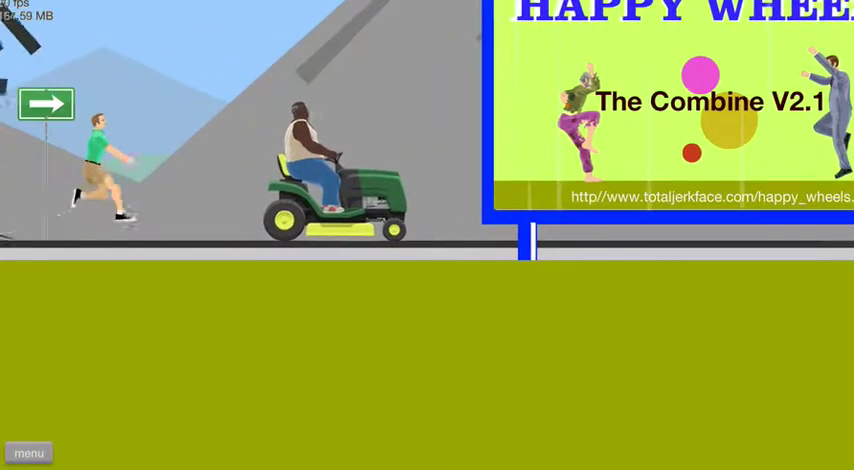
Step: Jump the red ramp, drive through the boost panels and tunnel, and climb the log ramp to the chevron track
{"action": "key", "text": "Up"}
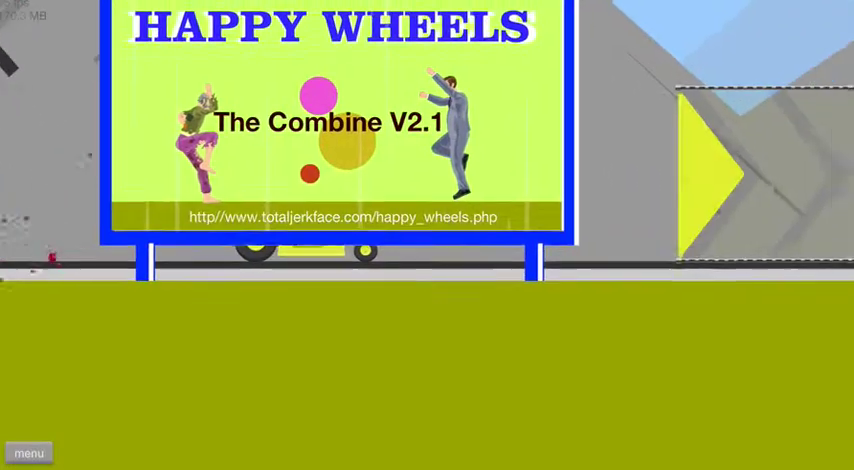
{"action": "key", "text": "Up"}
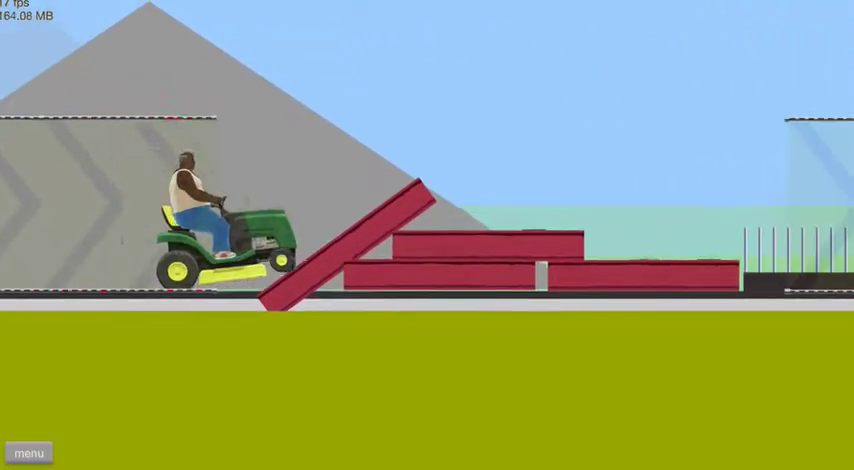
{"action": "key", "text": "Up"}
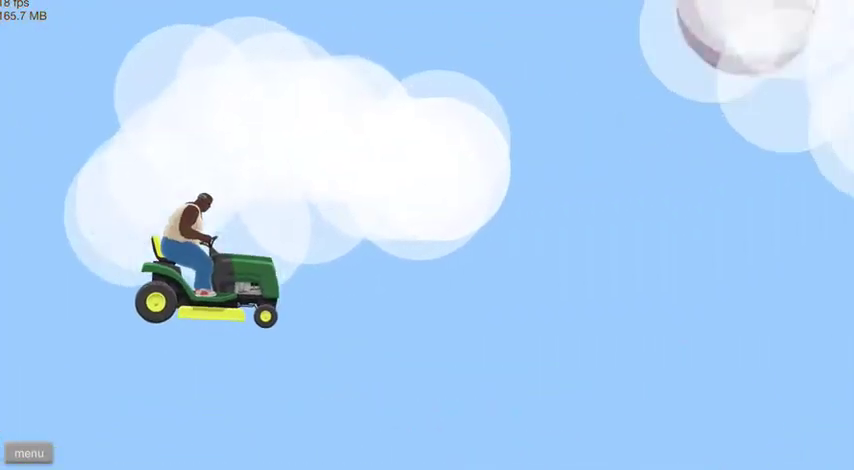
{"action": "key", "text": "Up"}
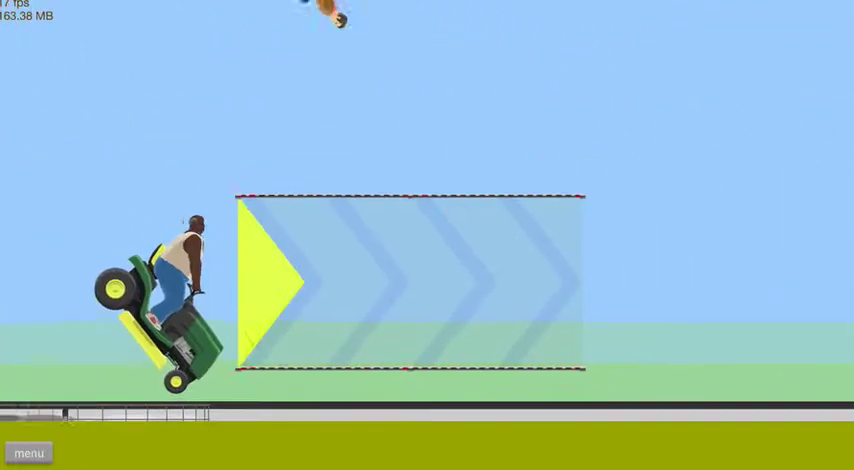
{"action": "key", "text": "Up"}
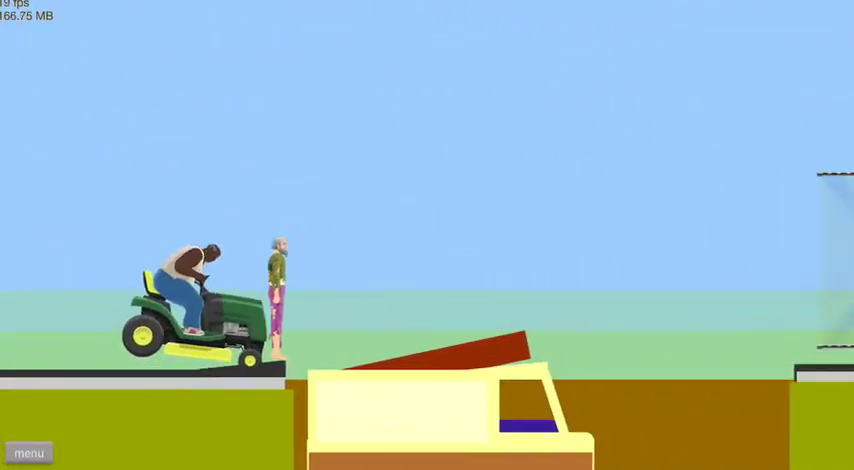
{"action": "key", "text": "Up"}
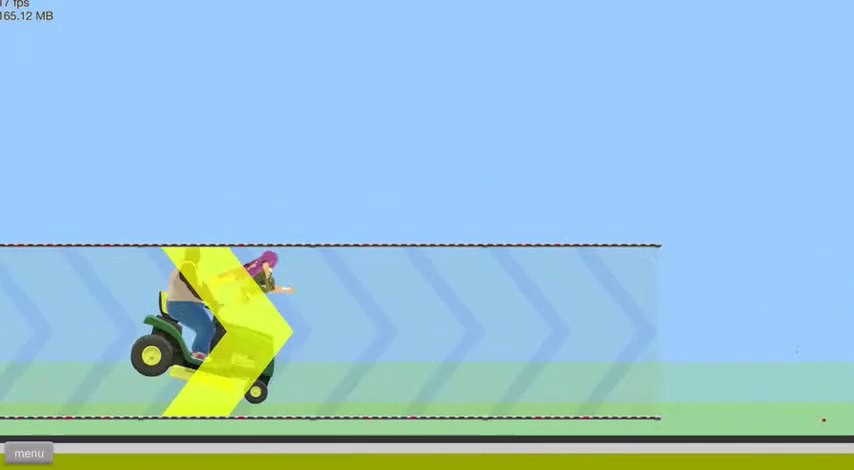
{"action": "key", "text": "Up"}
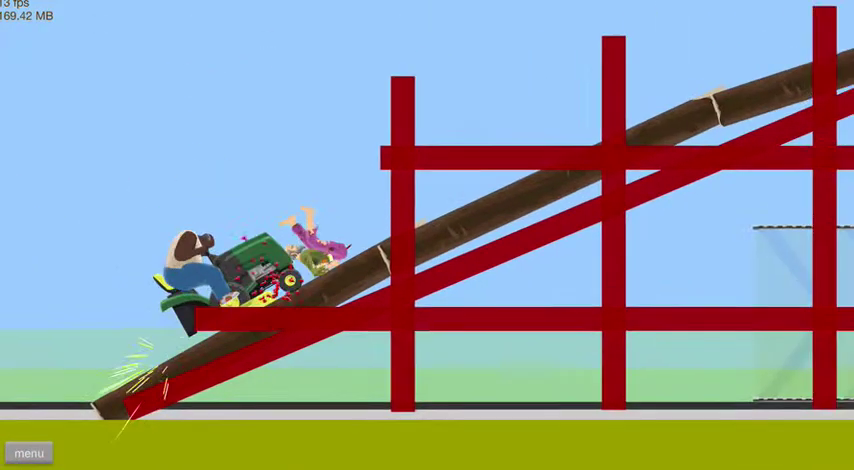
{"action": "key", "text": "Up"}
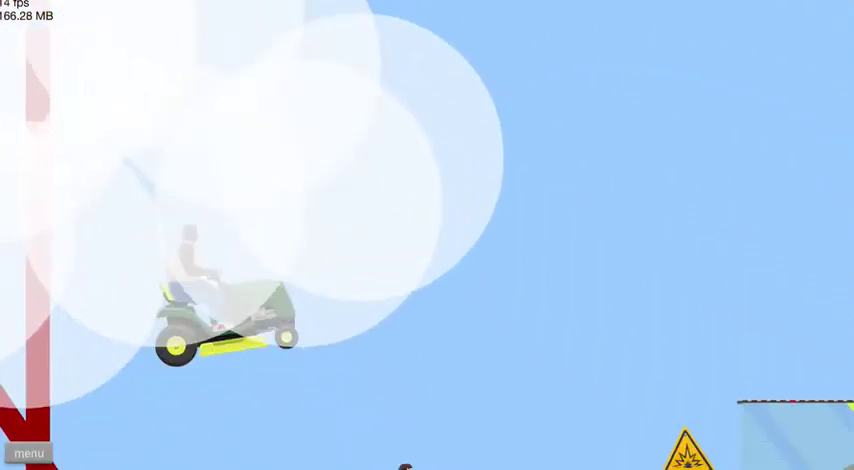
{"action": "key", "text": "Up"}
{"action": "key", "text": "Up"}
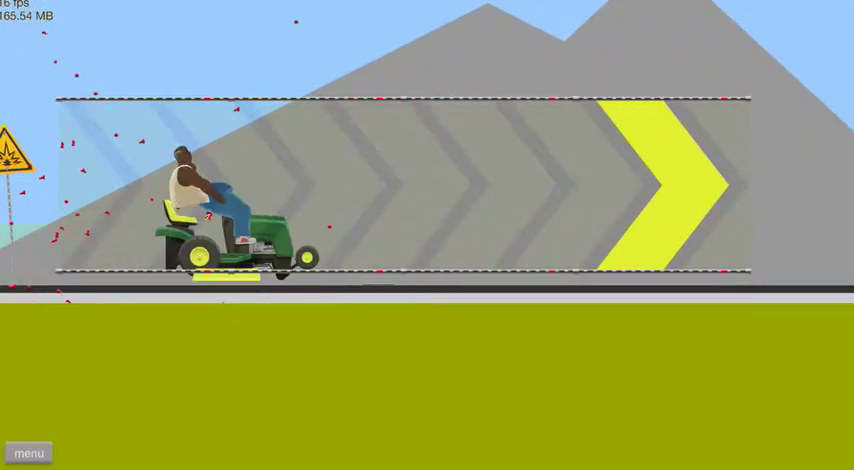